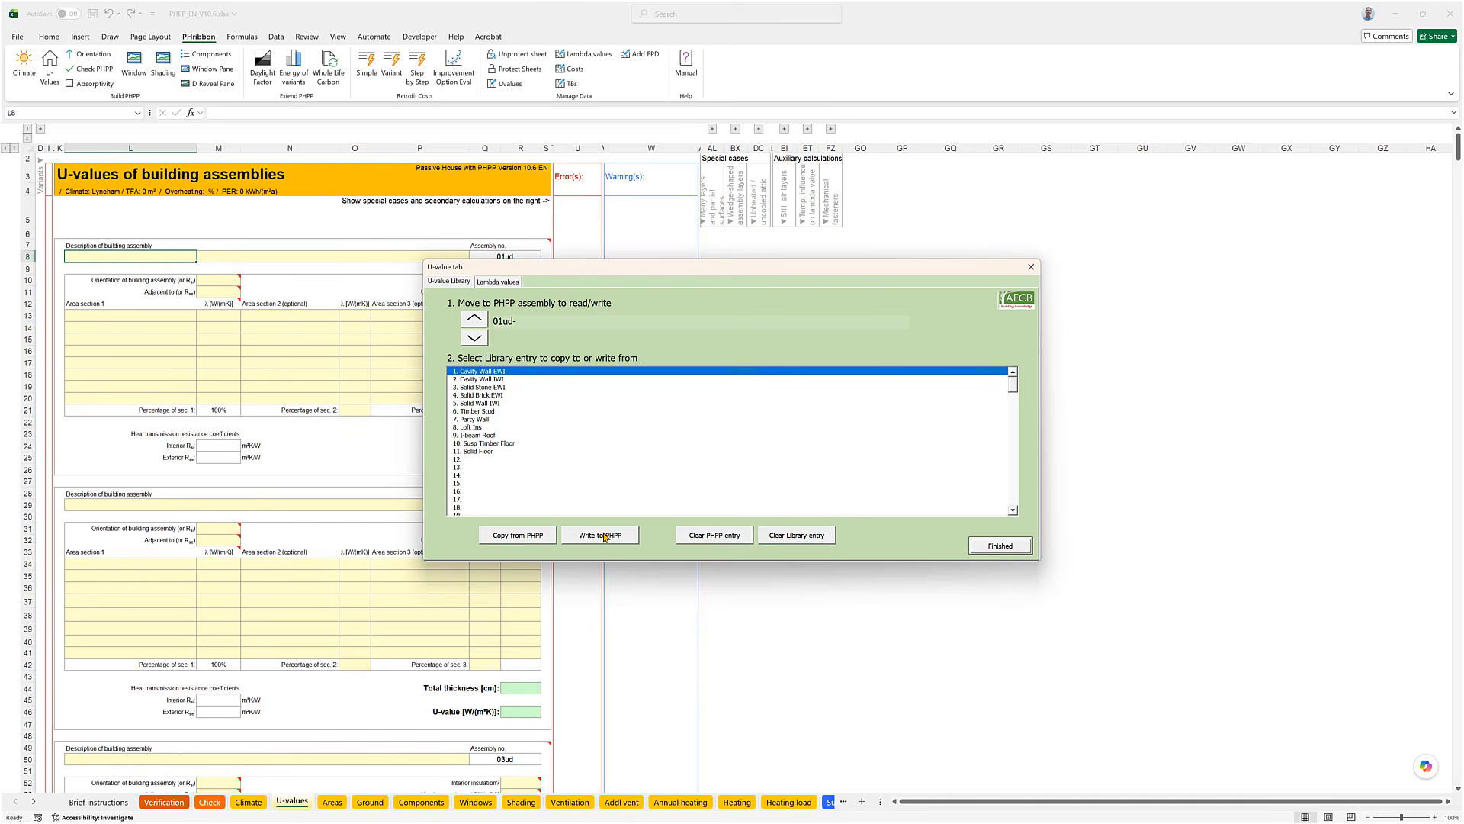
Step: Write the Cavity Wall EWI library entry to PHPP assembly 01ud and bring up the lambda values
left_click(603, 535)
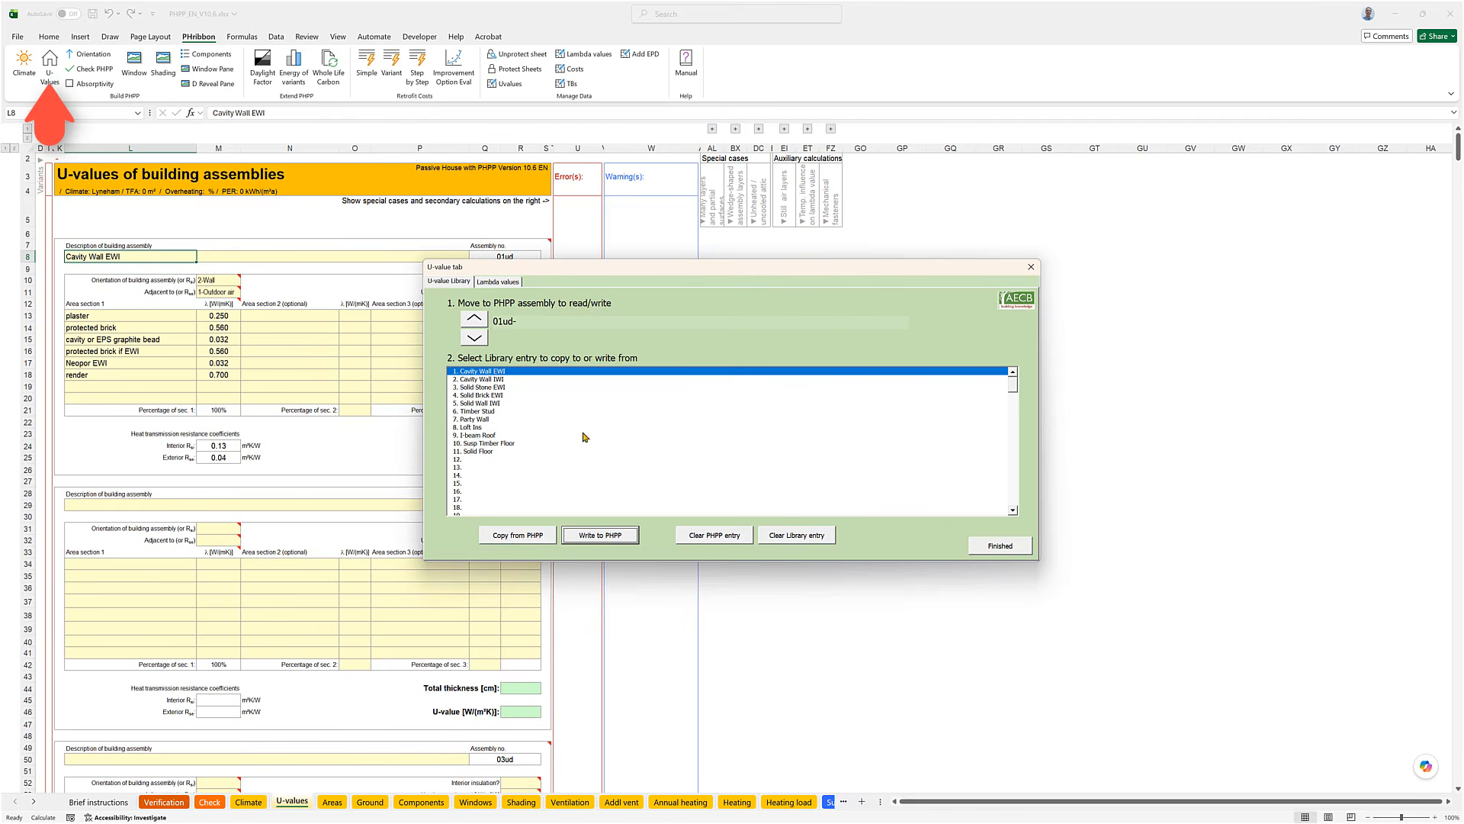
left_click(497, 282)
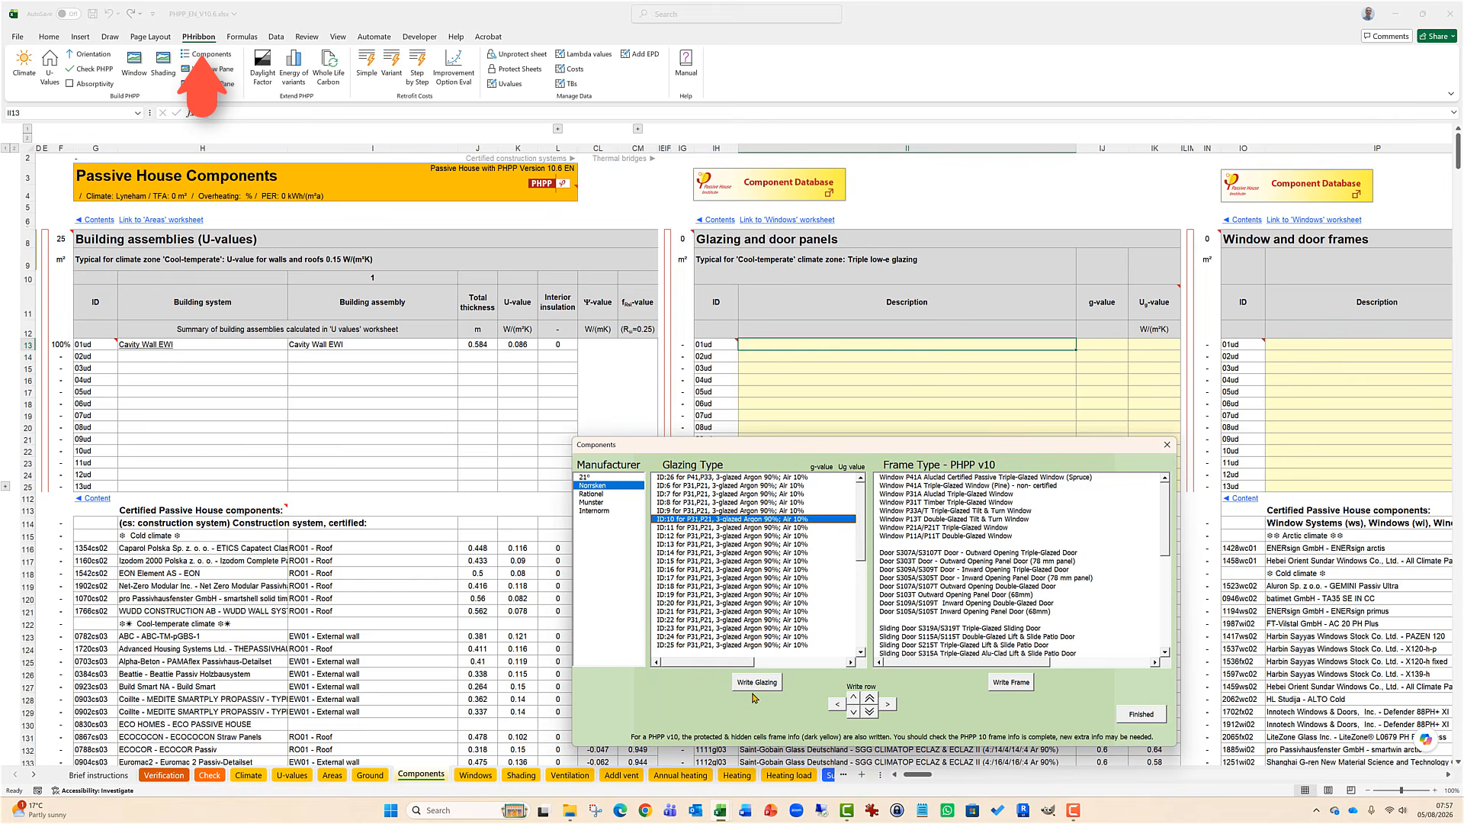
Step: Write Norrsken glazing ID:10 for P31,P21 and the Window P31T Timber Triple-Glazed Window frame to the Components sheet
left_click(759, 685)
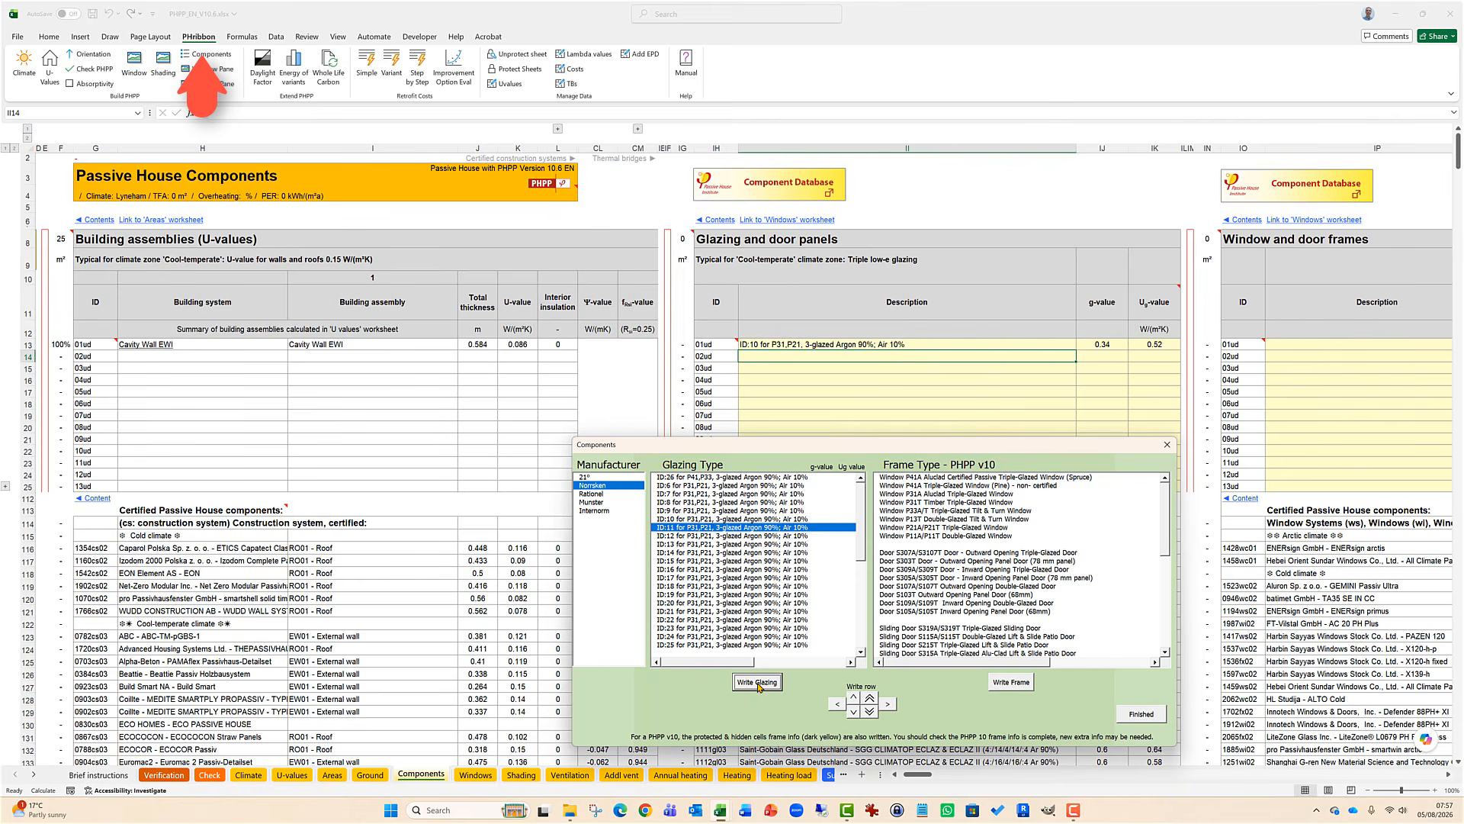
left_click(954, 587)
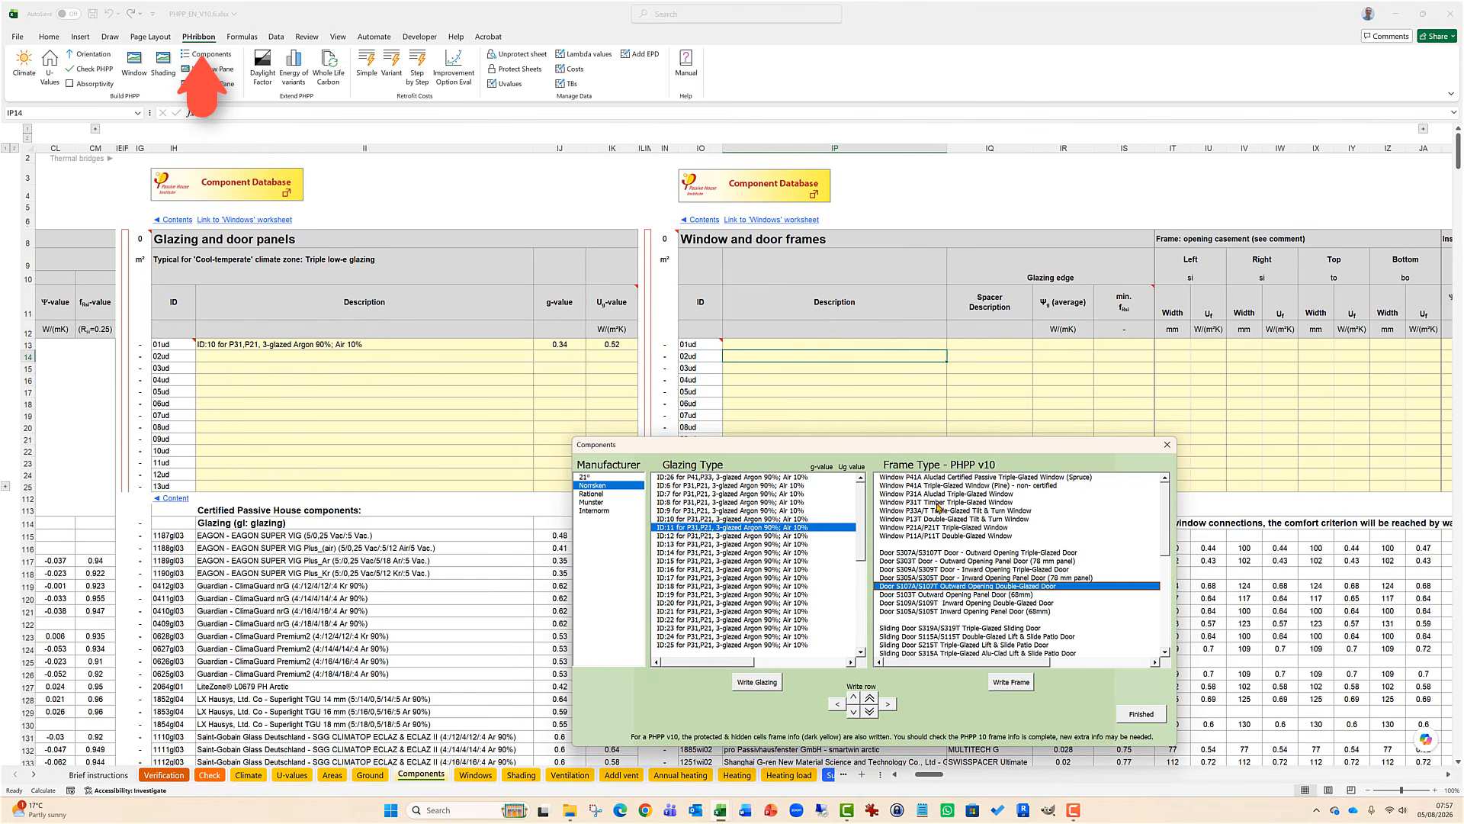
left_click(940, 503)
left_click(1011, 681)
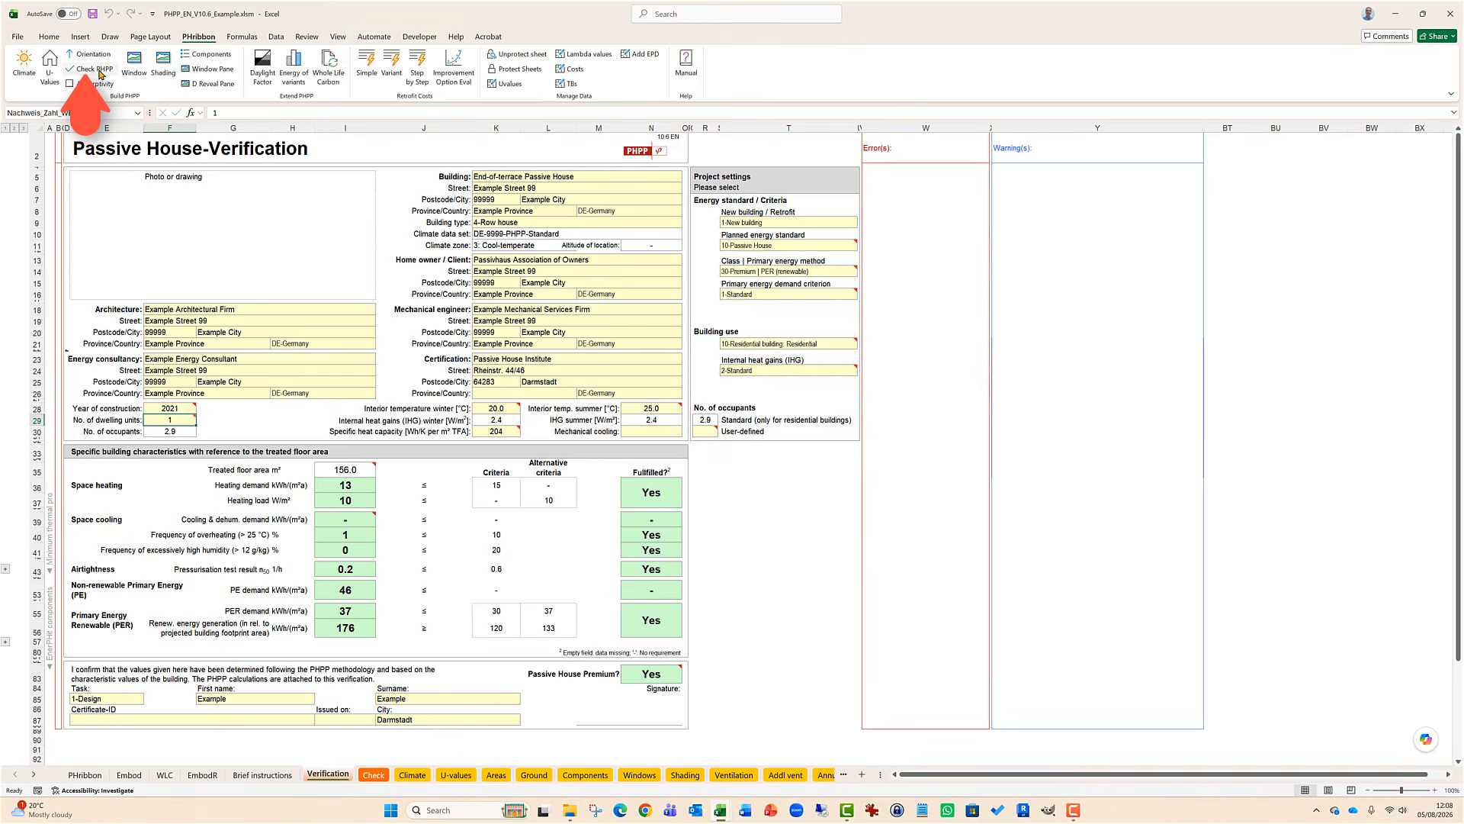
Step: Run the PHPP check on the example Passive House file
left_click(99, 70)
left_click(626, 353)
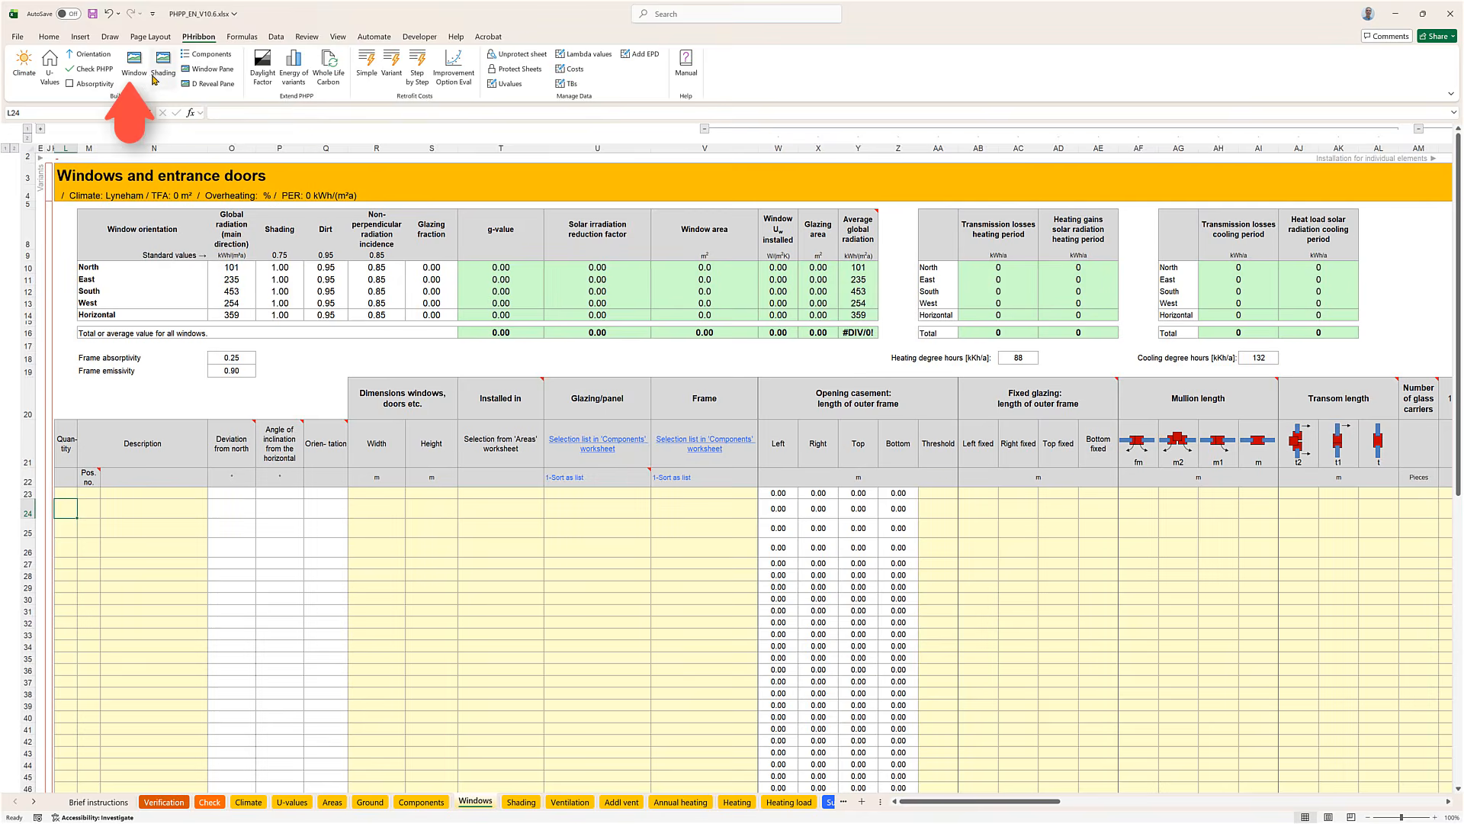
Step: Write three-pane window W2 with width 1800 mm, height 900 mm, c 400 mm and d 350 mm to the Windows sheet
left_click(135, 61)
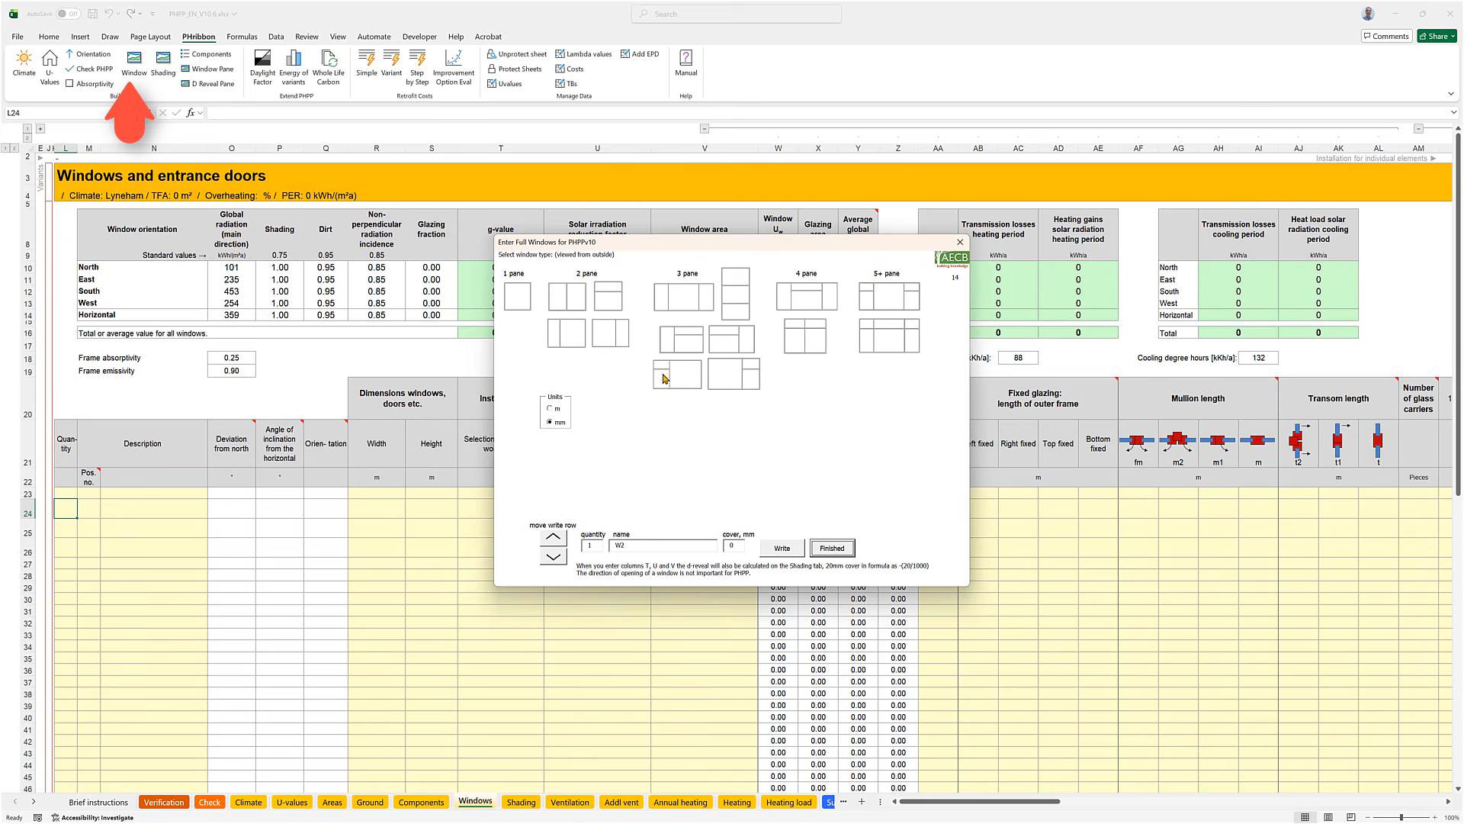
left_click(555, 441)
type("1800")
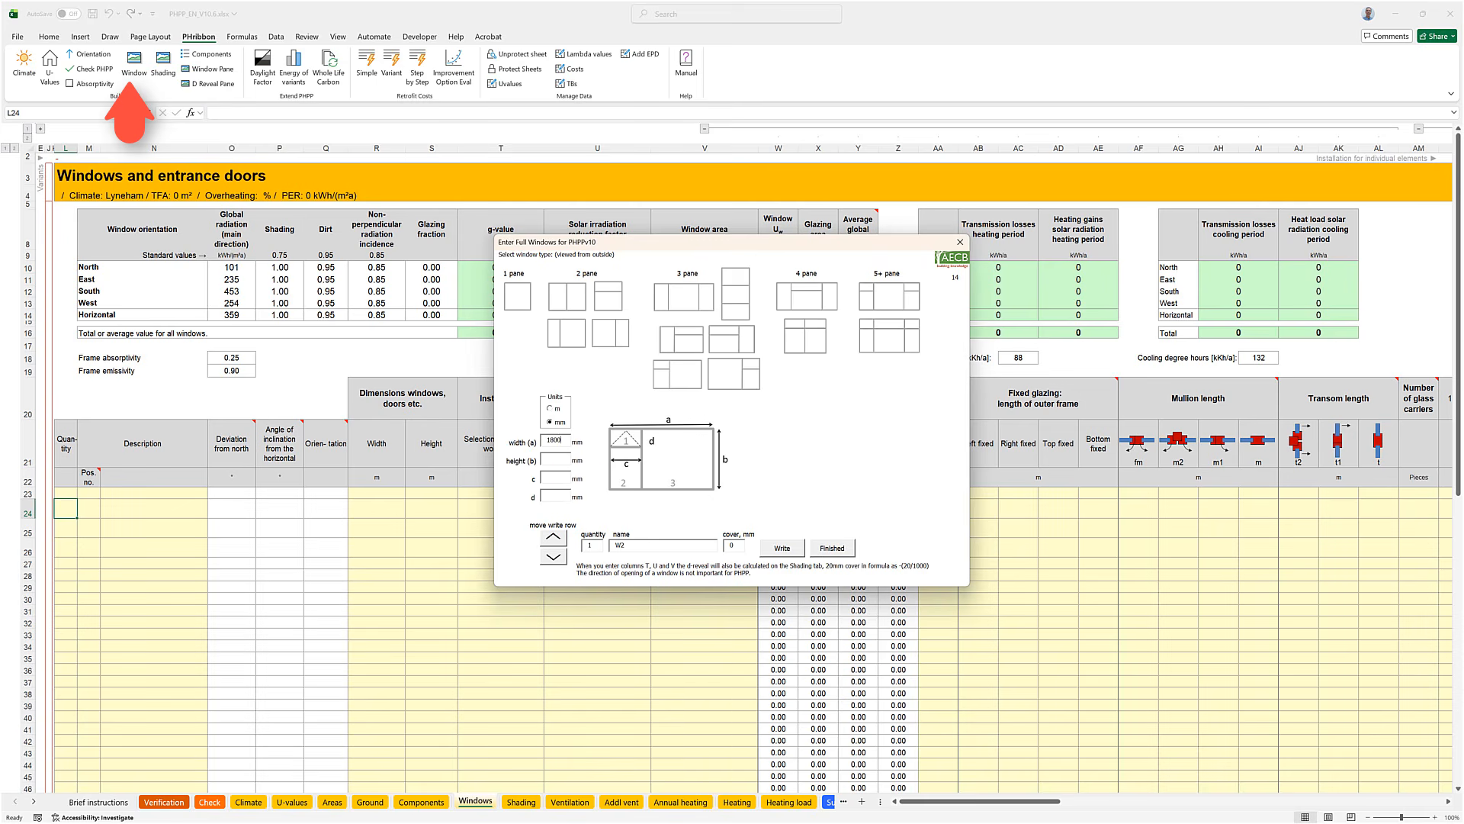
left_click(570, 461)
type("900")
left_click(563, 474)
type("400")
left_click(559, 494)
type("350")
left_click(783, 548)
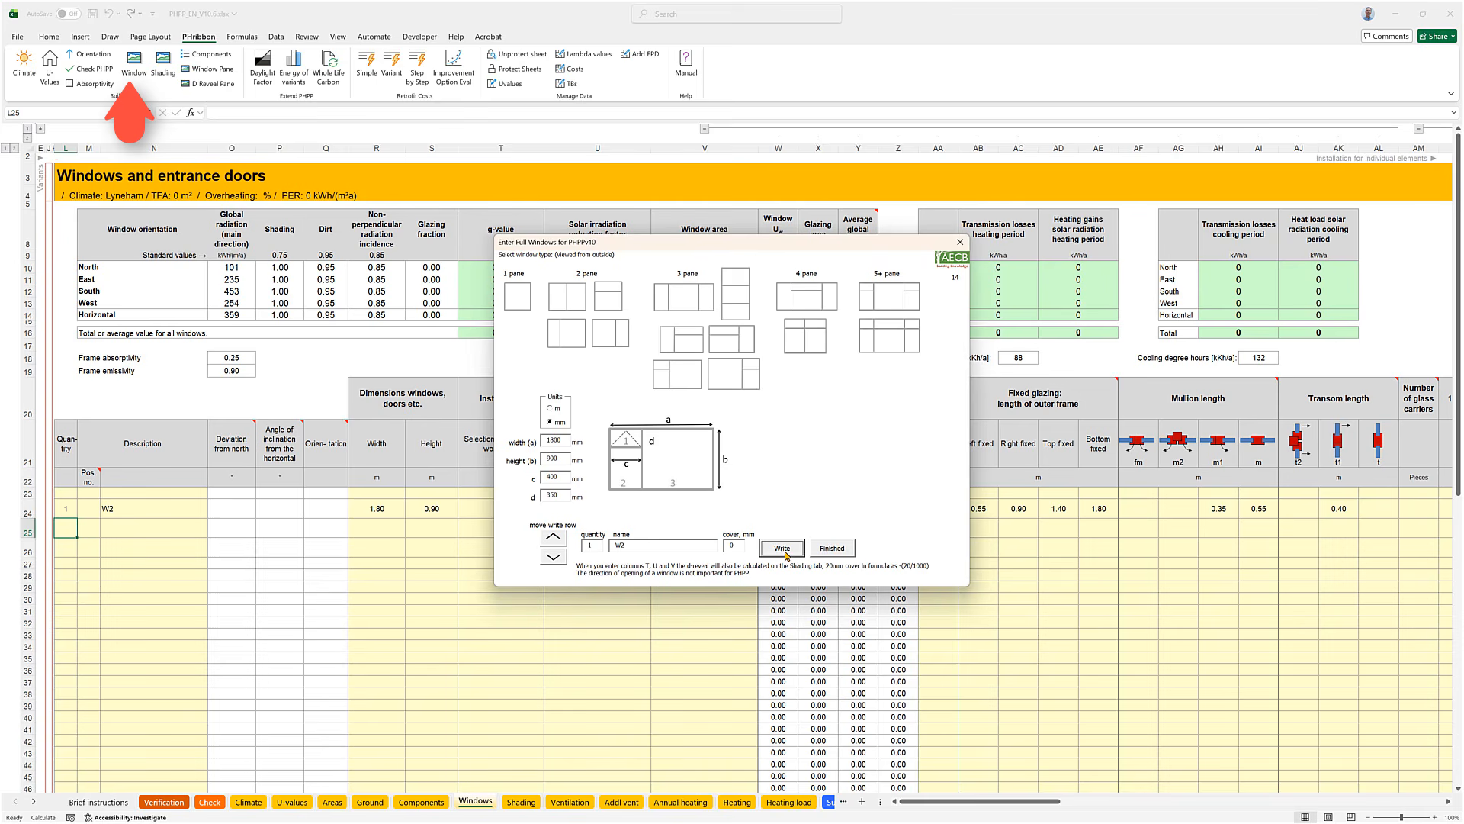
Step: Write a side-by-side two-pane window named W3 with pane 1 fixed and pane 2 opening, and finish window entry
left_click(572, 301)
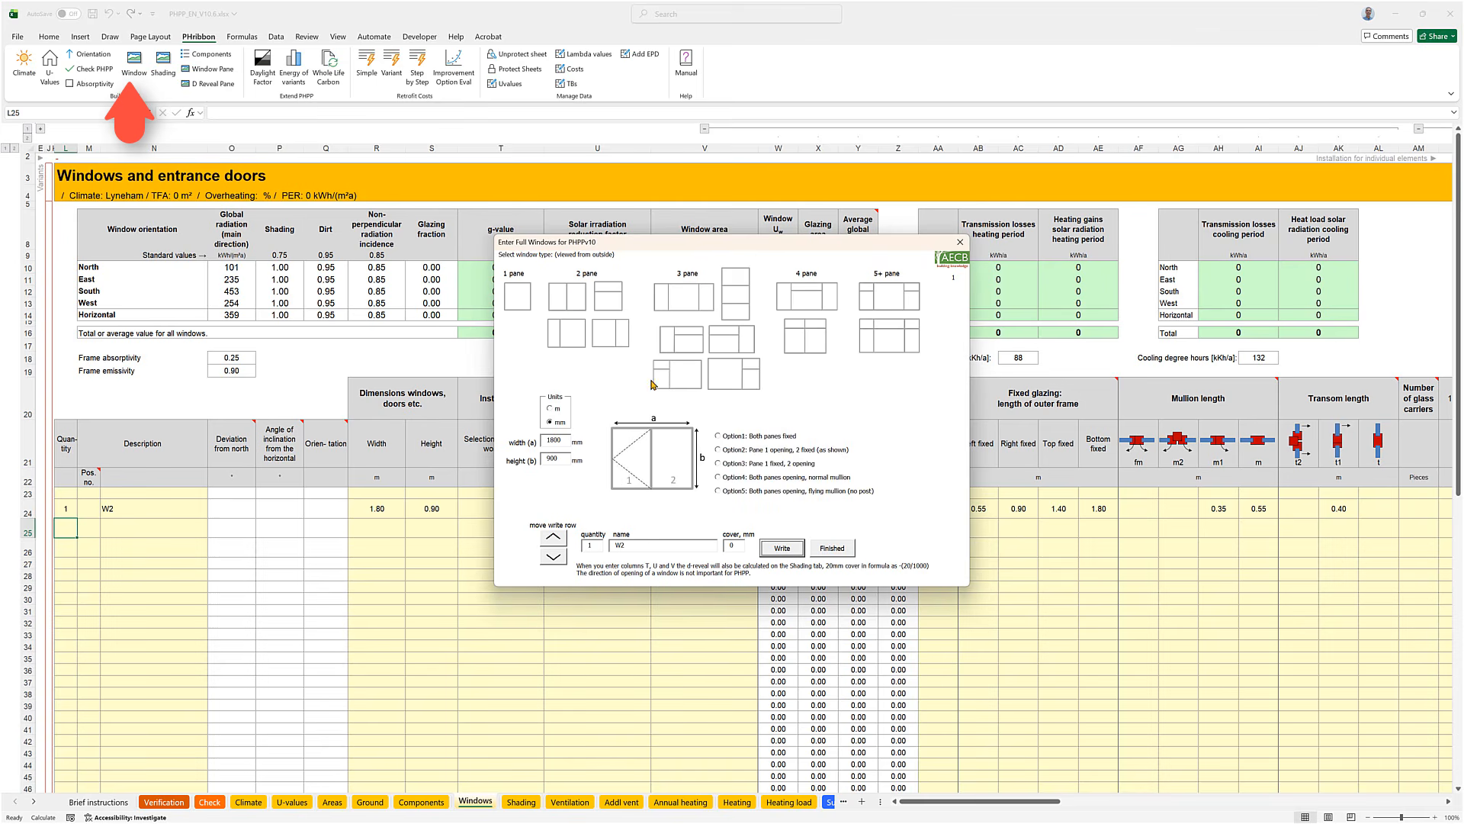
left_click(742, 464)
left_click(636, 544)
type("3")
left_click(781, 547)
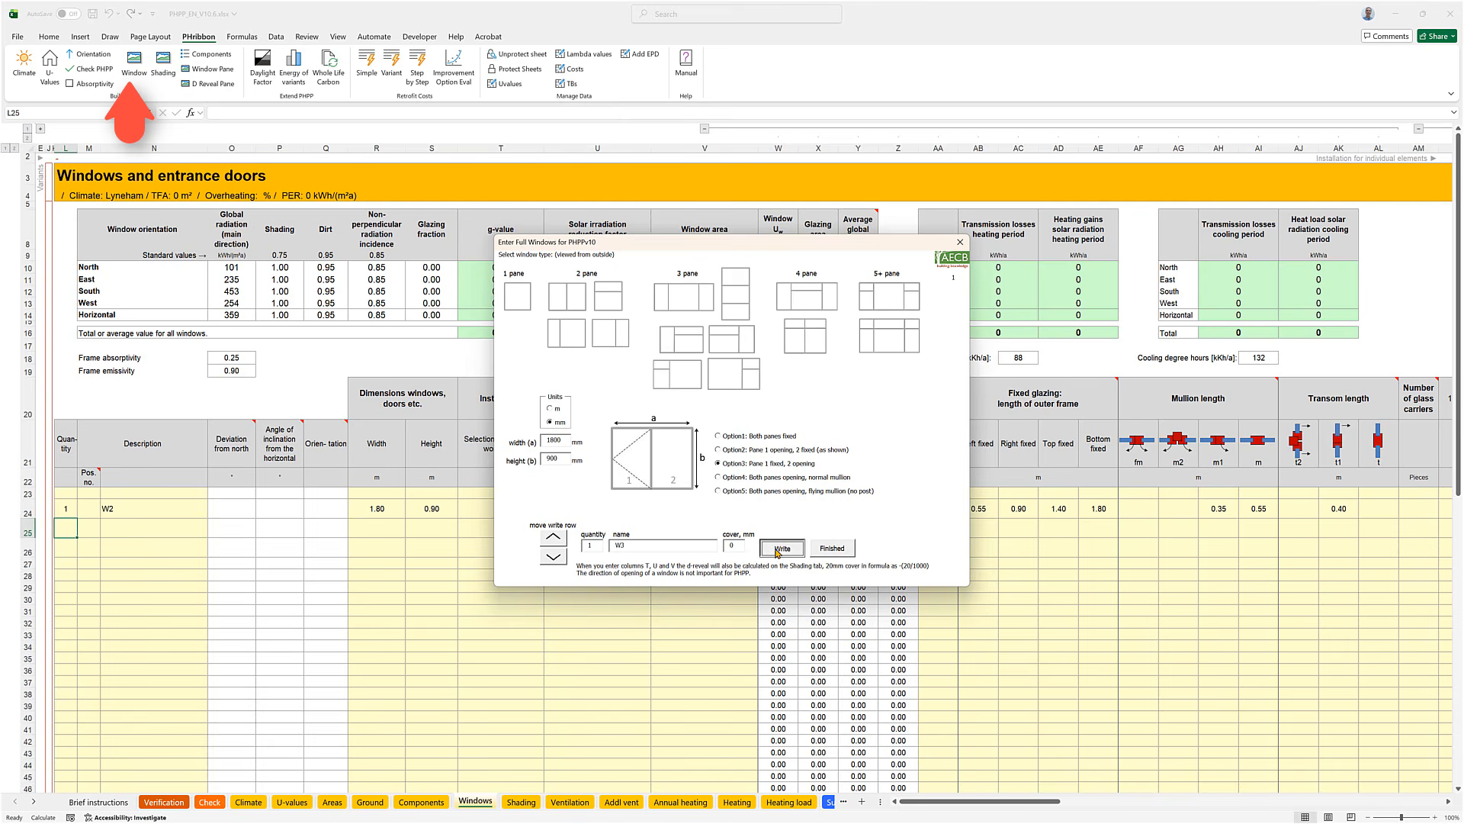
left_click(829, 548)
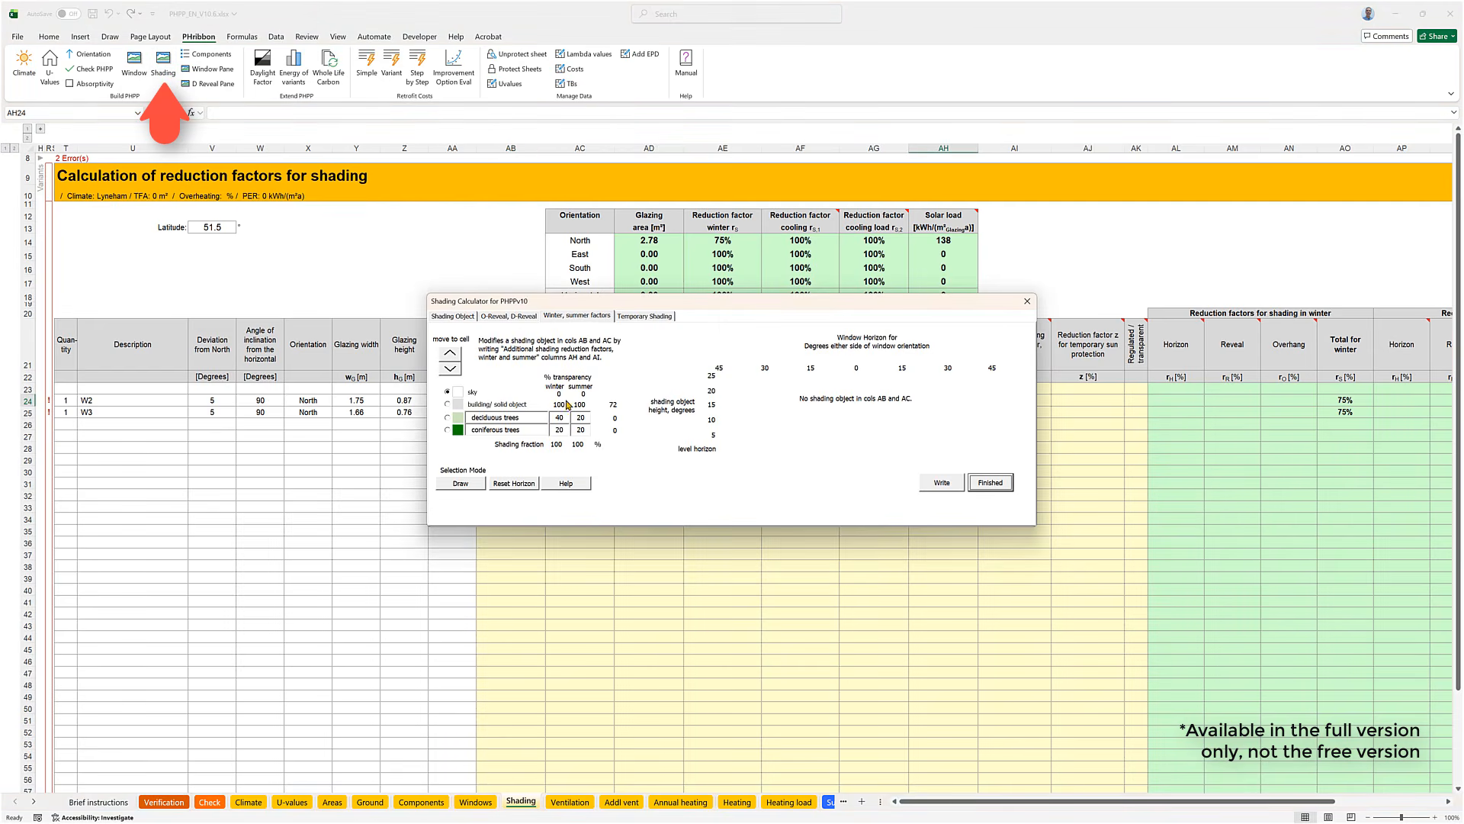
Step: Define a shading object 10 m high at 10 m distance and write it for W2 on the 1st floor and W3 on the 2nd
left_click(453, 316)
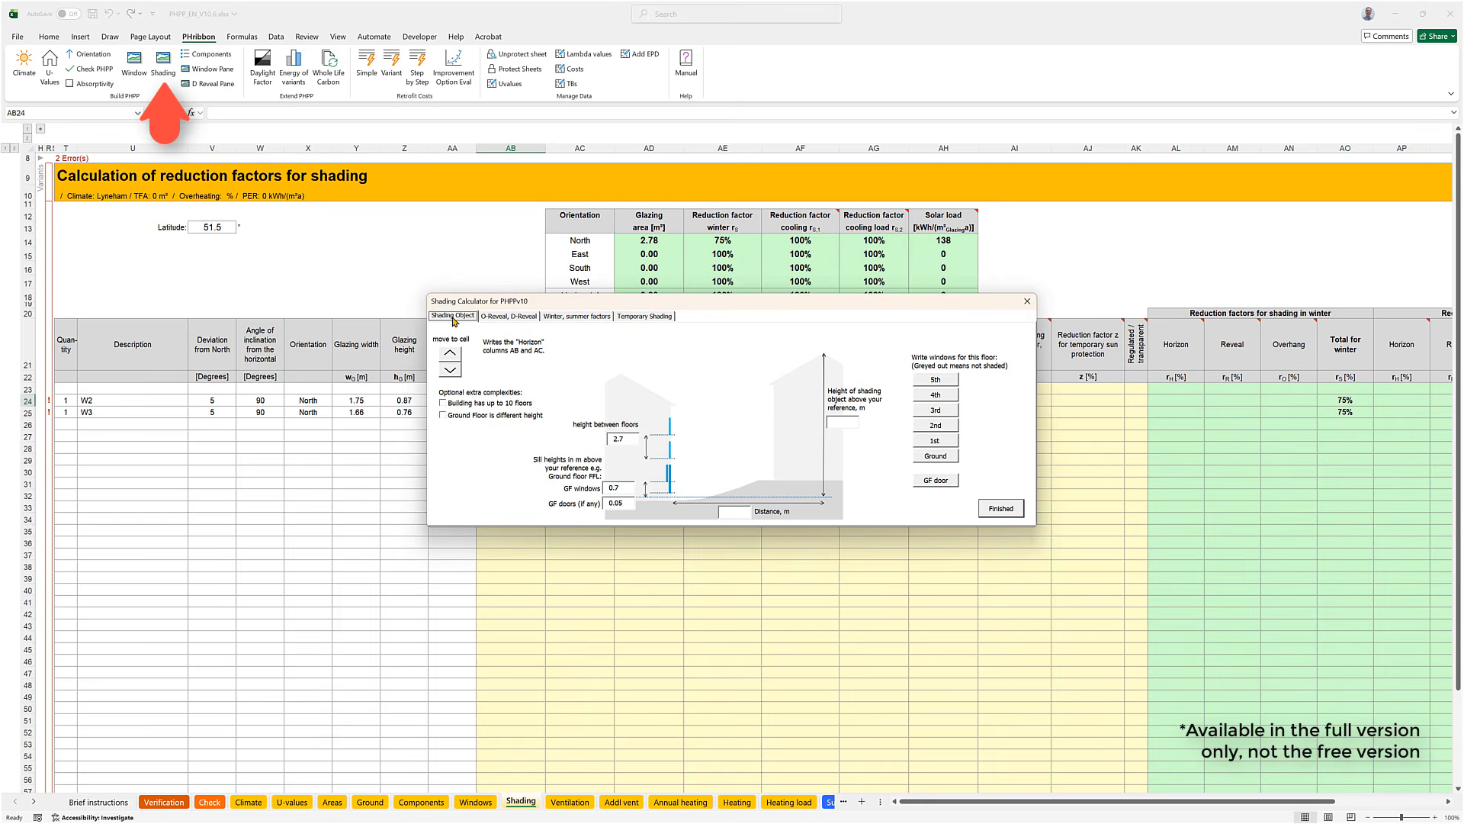
left_click(742, 511)
type("10")
left_click(843, 422)
type("10")
left_click_drag(778, 309, 790, 490)
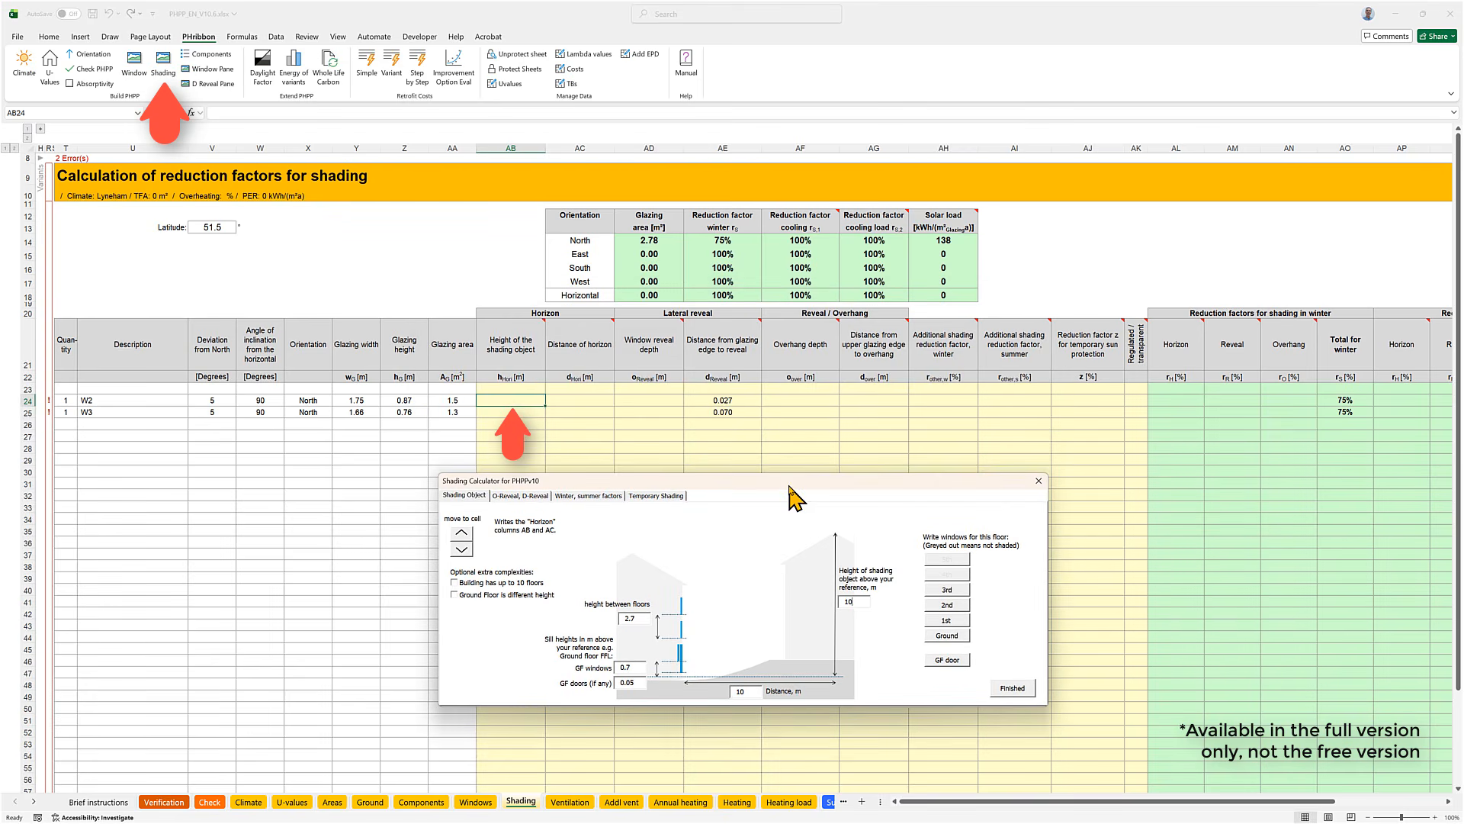
left_click(945, 626)
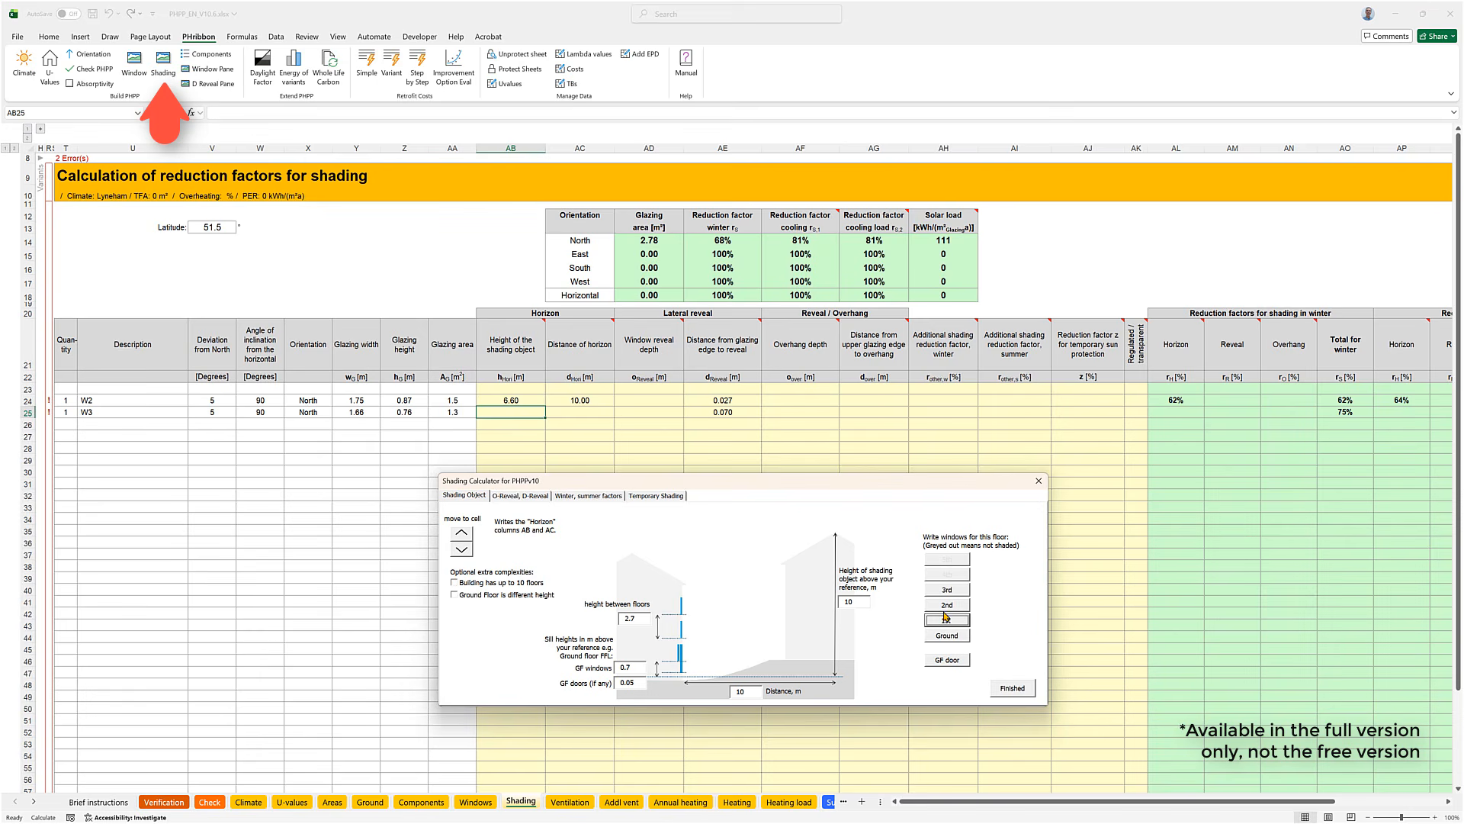
left_click(945, 606)
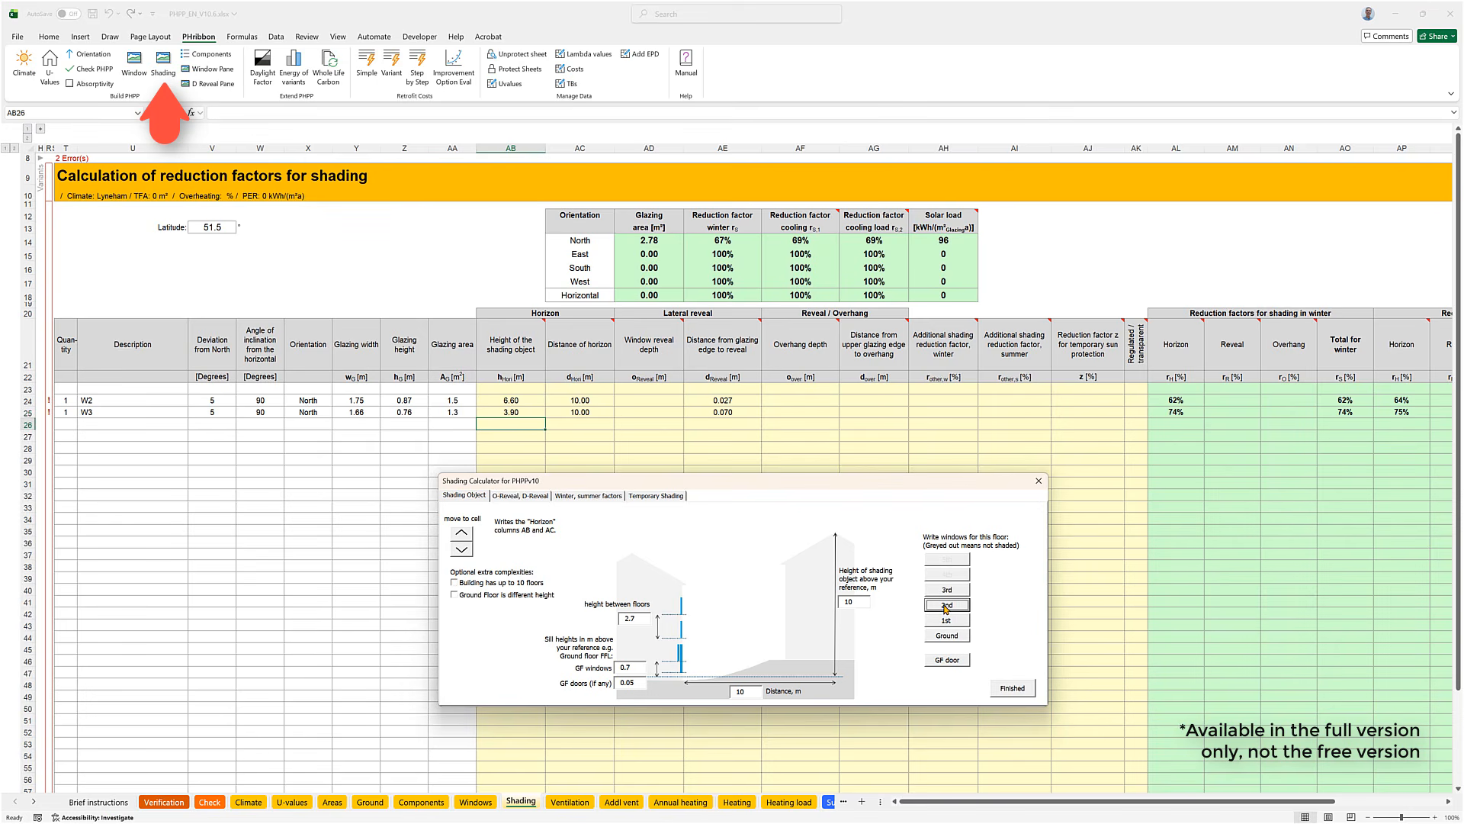
Step: Write W2's lateral reveal with a 10 m shading wall 1 m from the frame, and W3's reveal without building shading
left_click(505, 496)
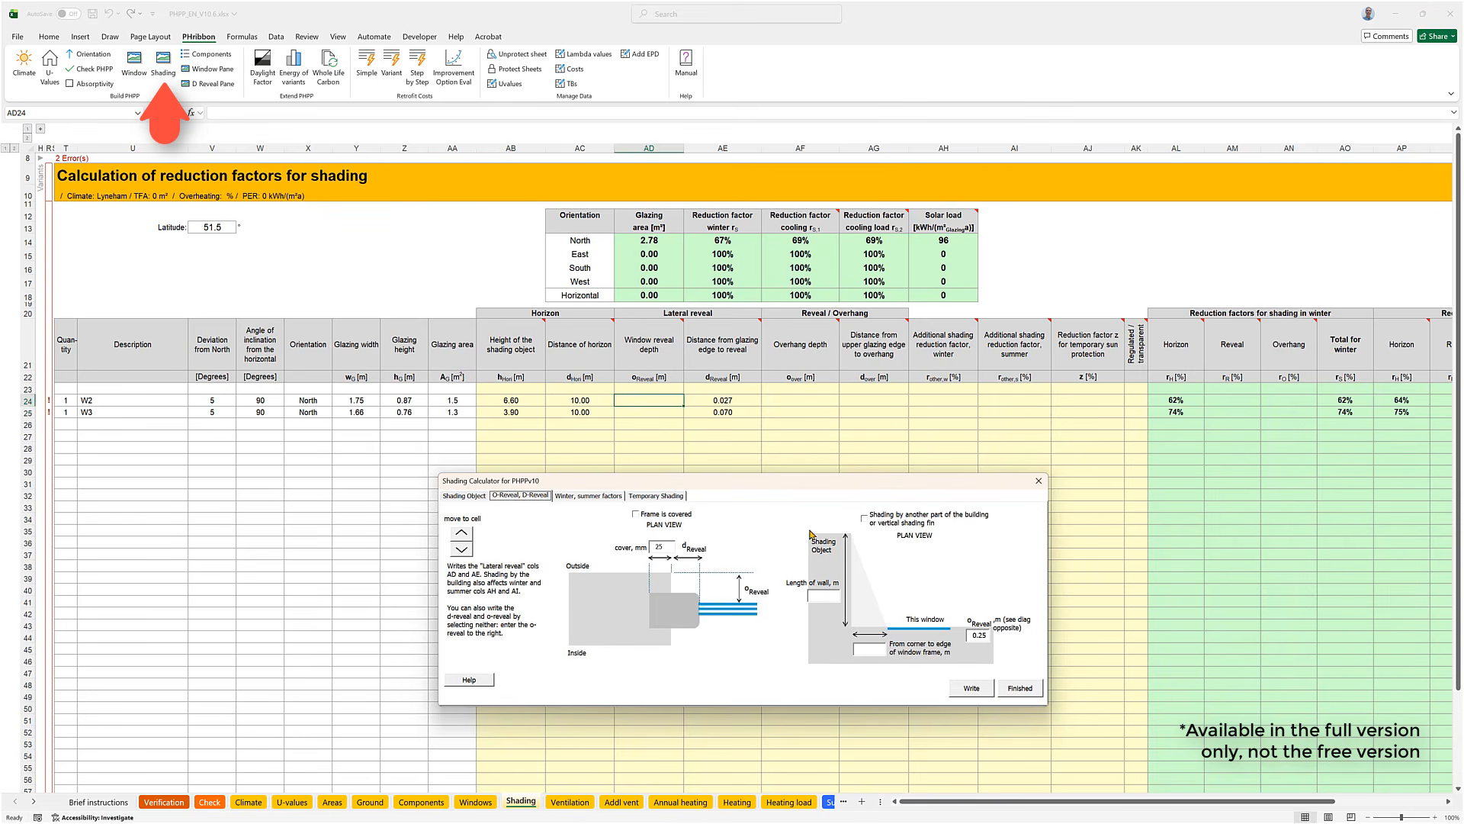
left_click(866, 519)
type("10")
left_click(875, 649)
type("1")
left_click(967, 689)
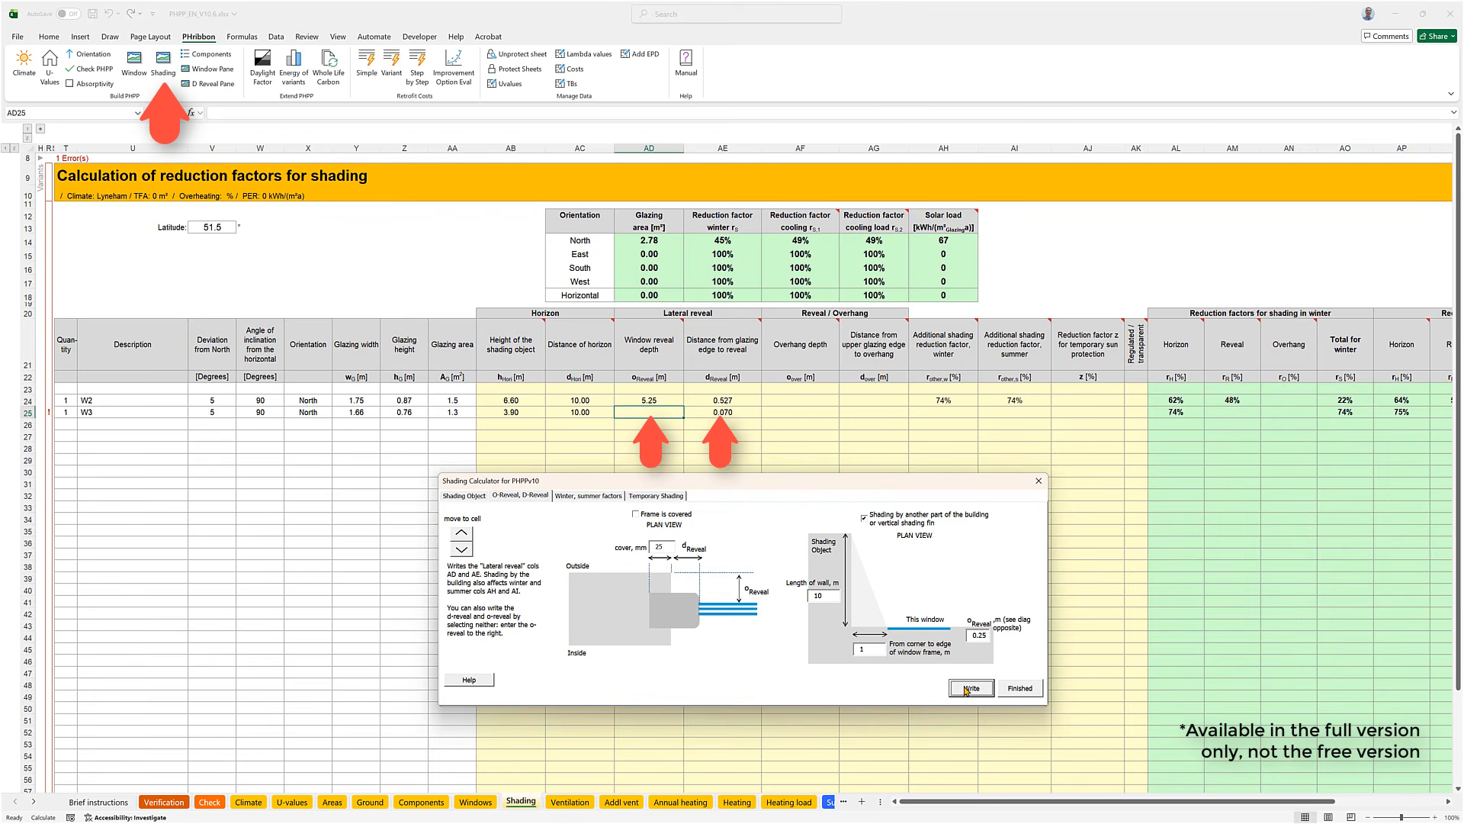
left_click(865, 518)
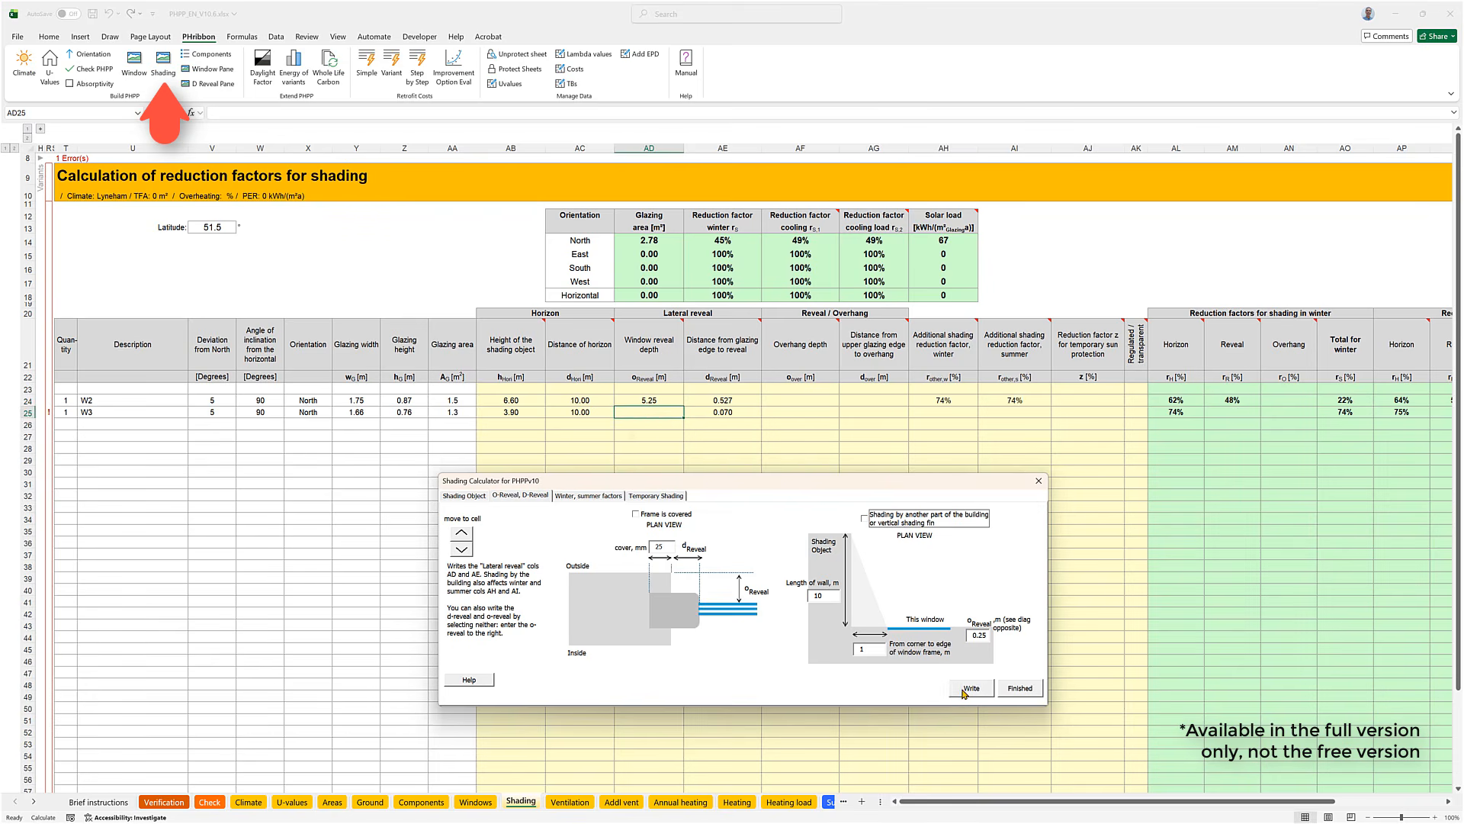
left_click(965, 692)
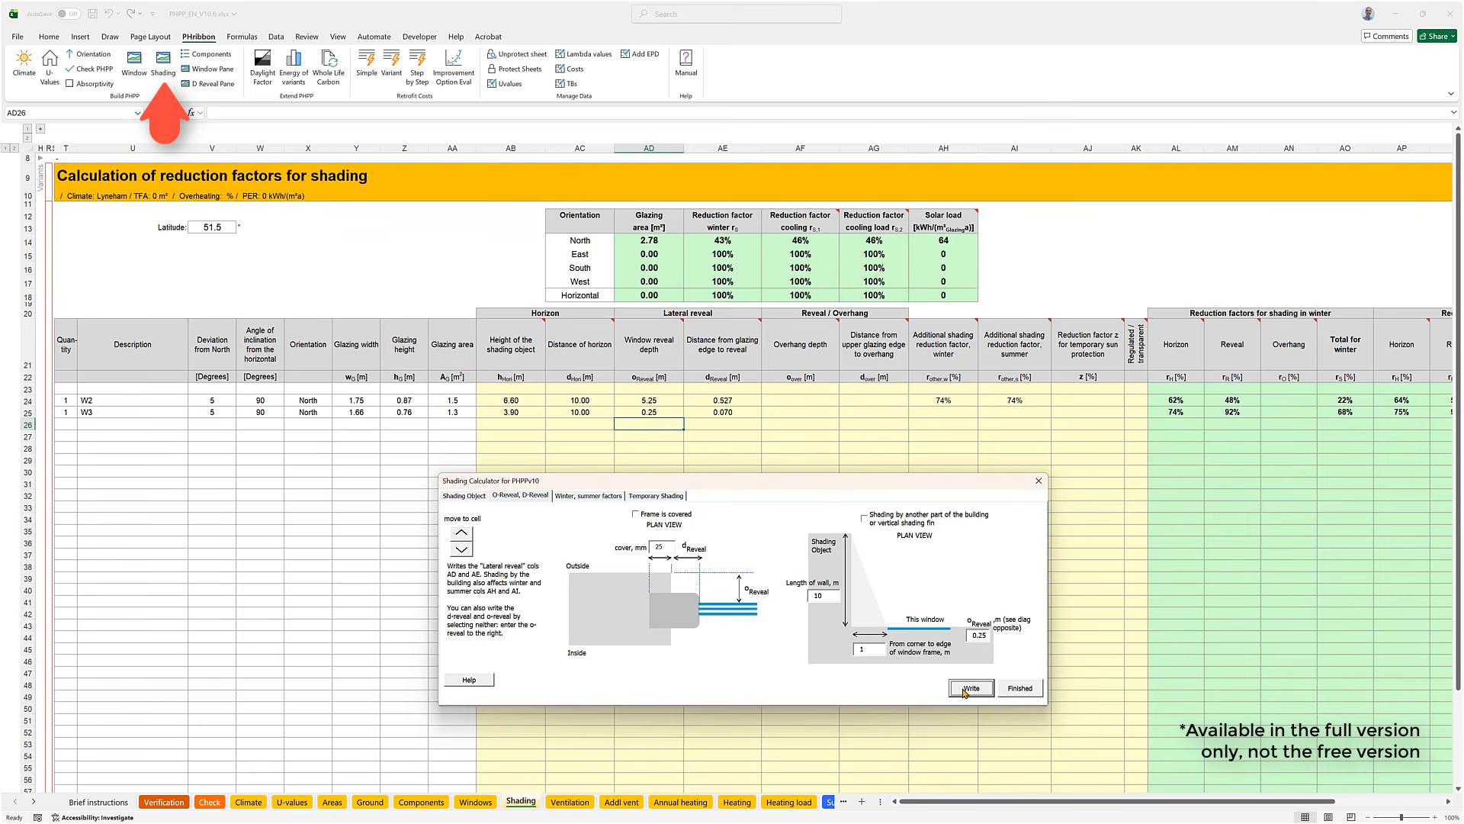
Step: For W2's winter and summer factors, clear parts of the solid building horizon to sky to form a stepped skyline
left_click(586, 496)
left_click(461, 534)
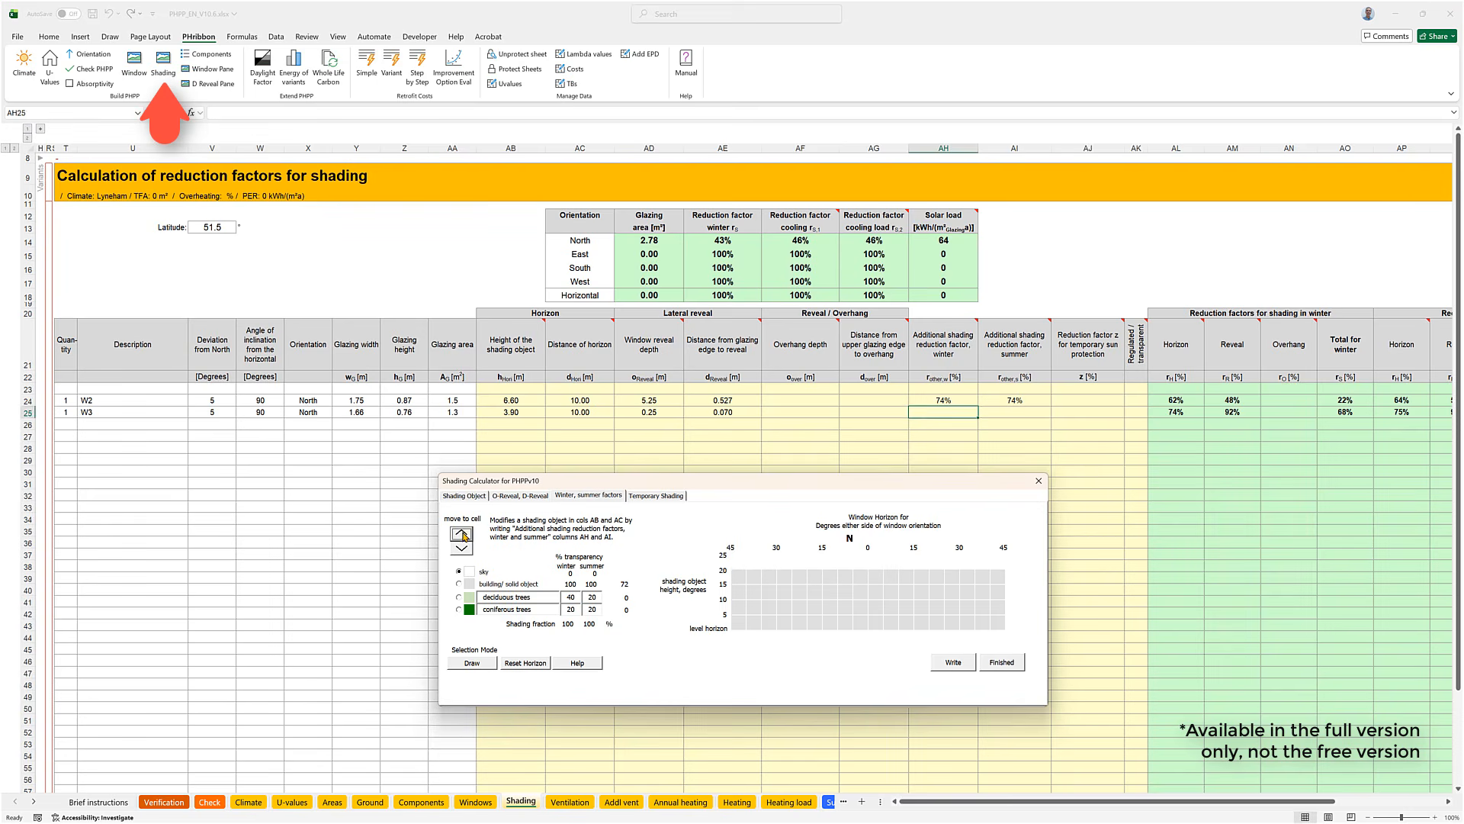
left_click(462, 534)
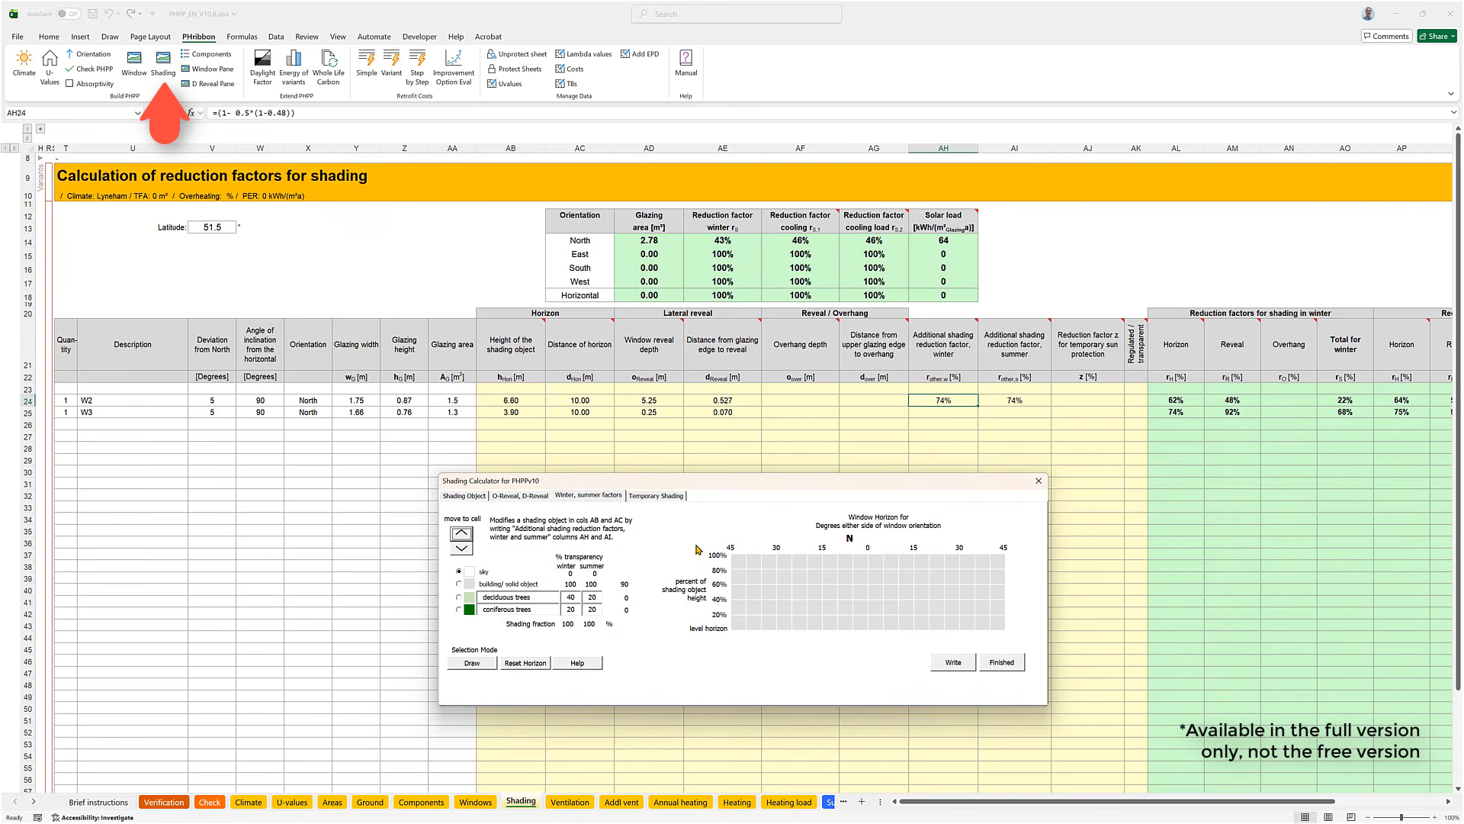
left_click(738, 557)
mouse_move(738, 559)
left_mouse_down()
mouse_move(758, 598)
mouse_move(801, 610)
mouse_move(849, 568)
mouse_move(995, 567)
left_mouse_up()
left_click(859, 562)
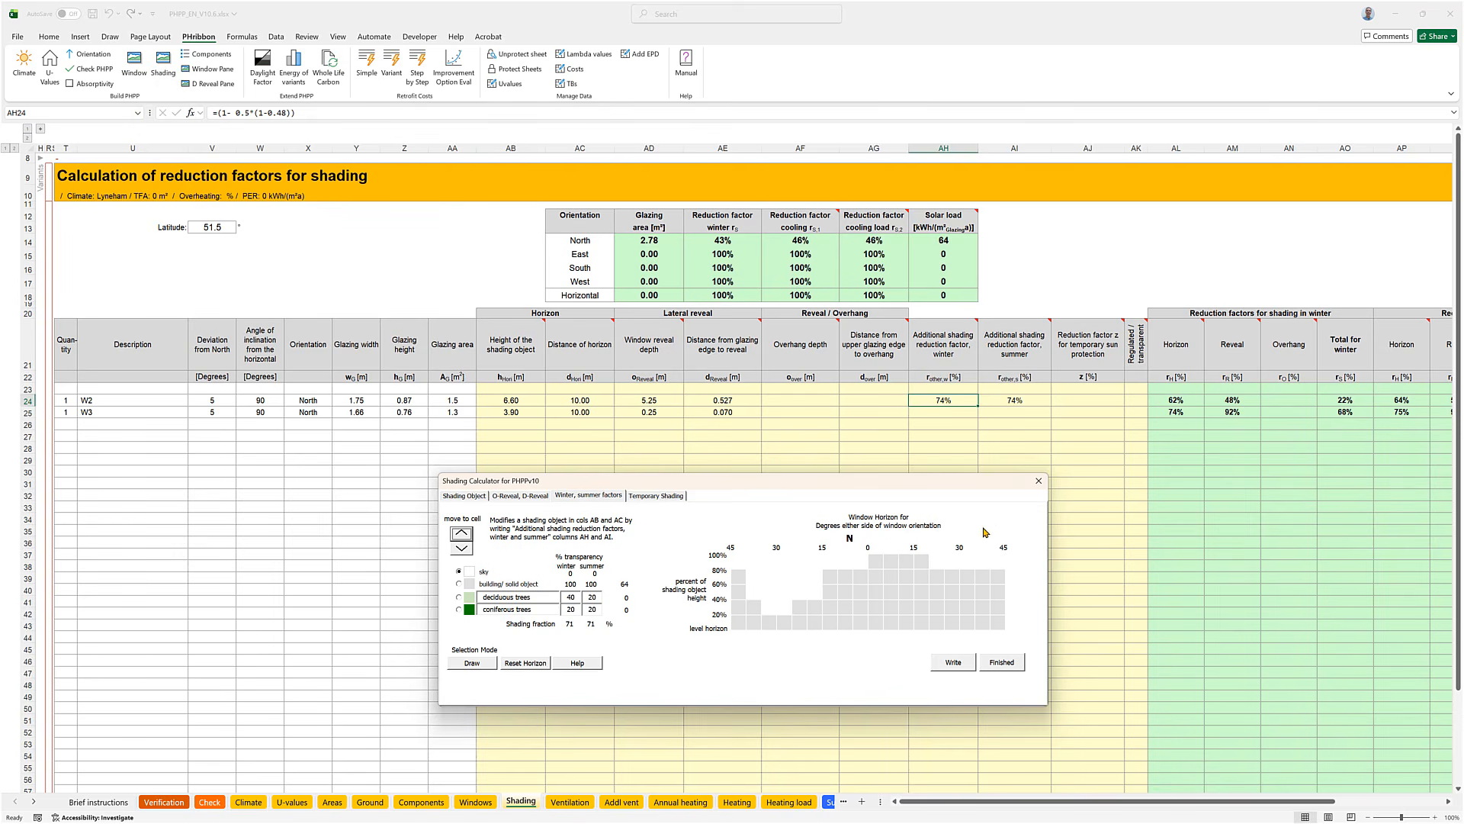
Step: Fill the tallest block of the horizon with deciduous trees and write the winter and summer shading factors for W2 and W3
left_click(468, 597)
mouse_move(869, 556)
left_mouse_down()
mouse_move(891, 622)
mouse_move(921, 627)
left_mouse_up()
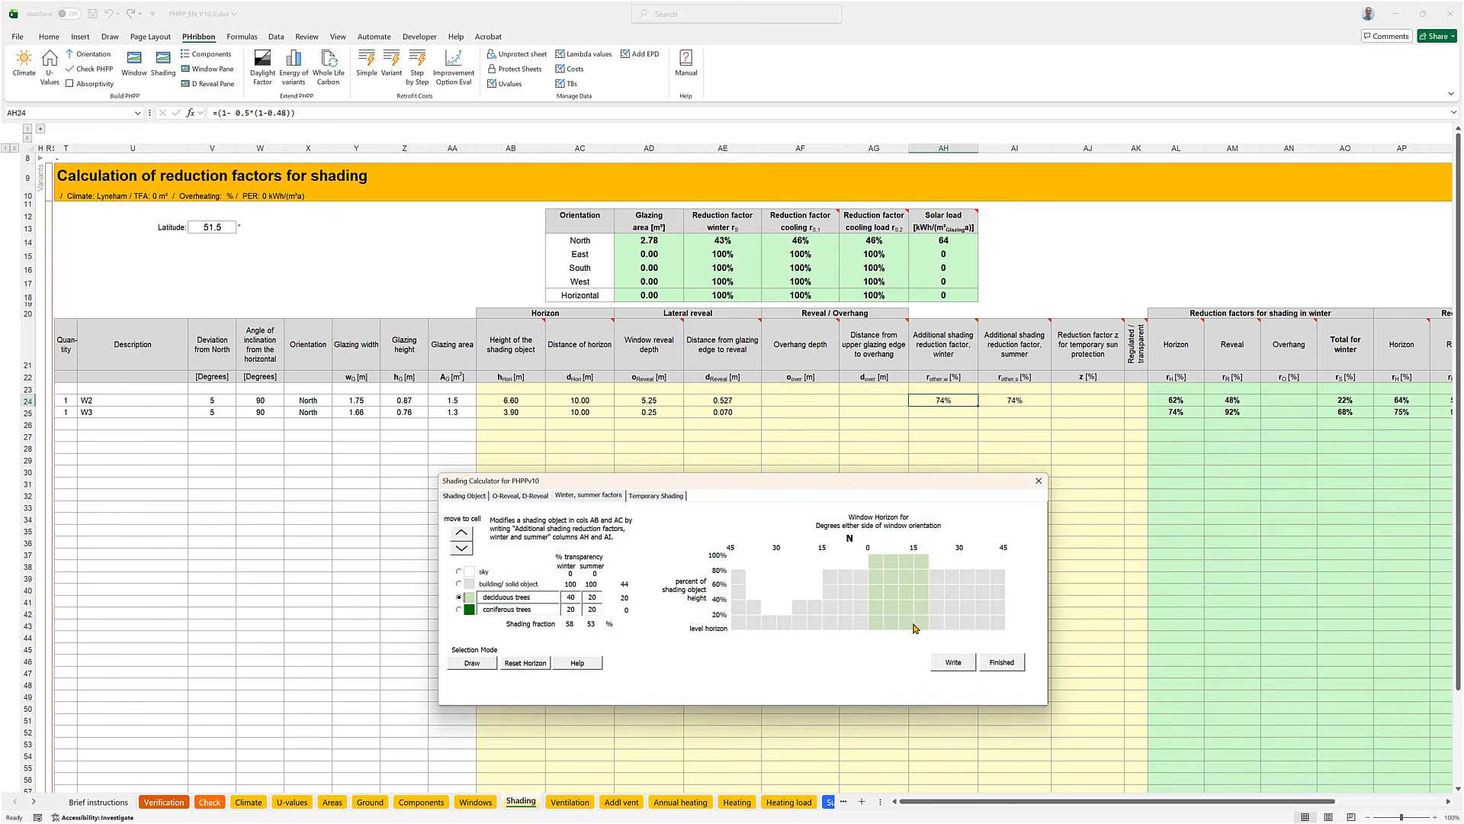
left_click(951, 669)
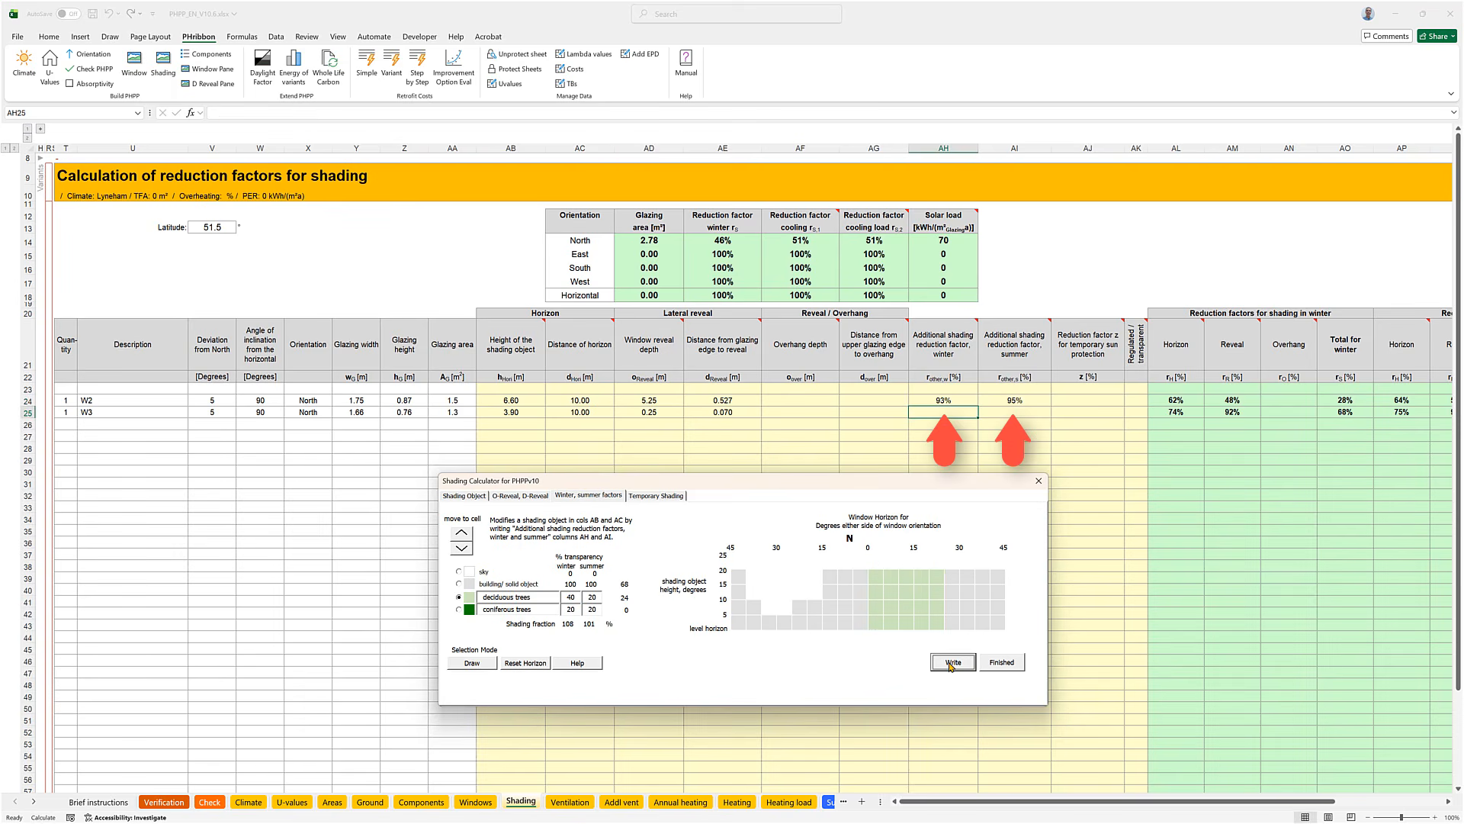
left_click(950, 664)
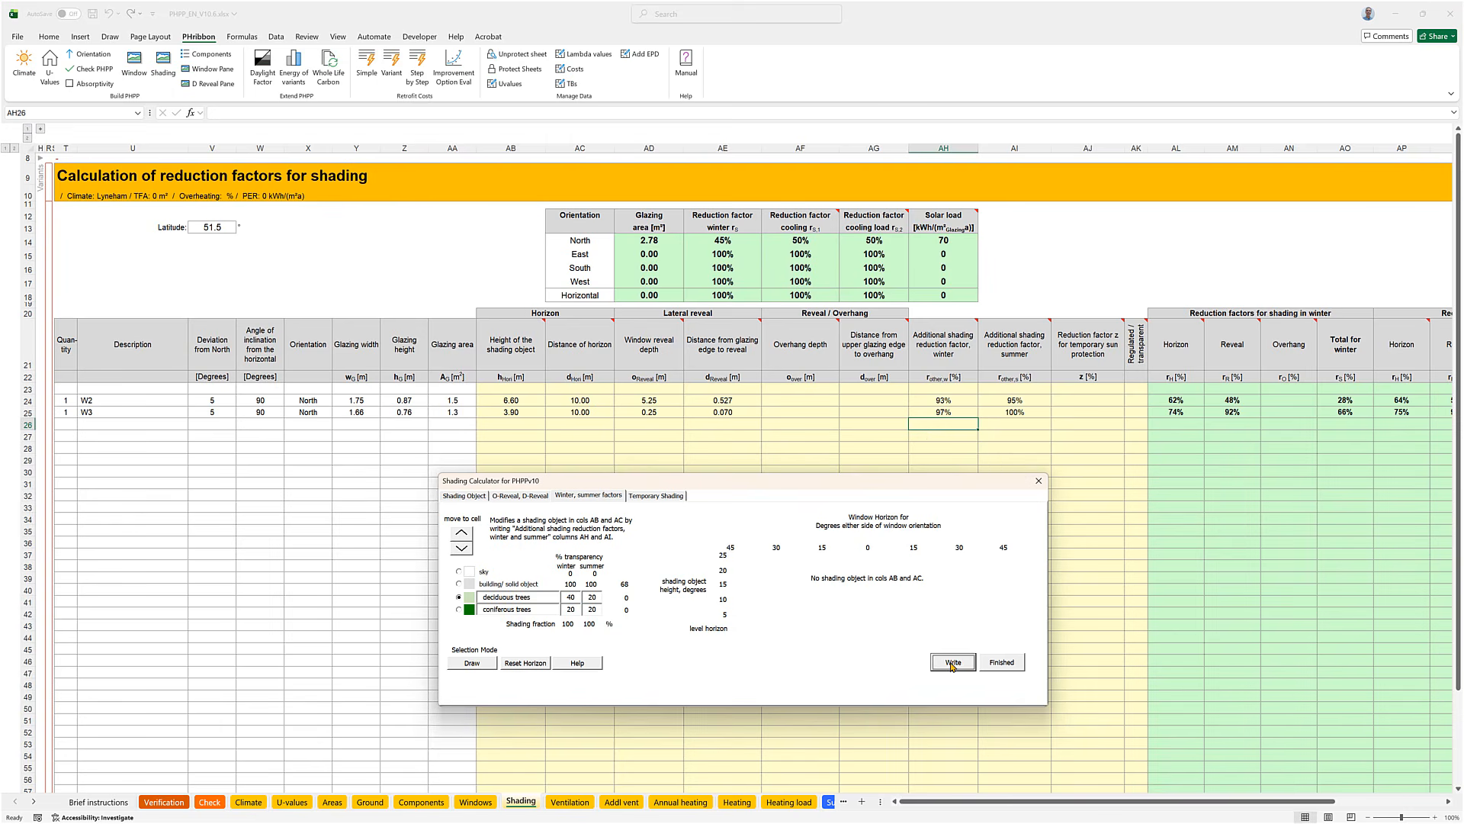
Step: Write temporary shading for window W3 as an internal white roller blind
left_click(661, 496)
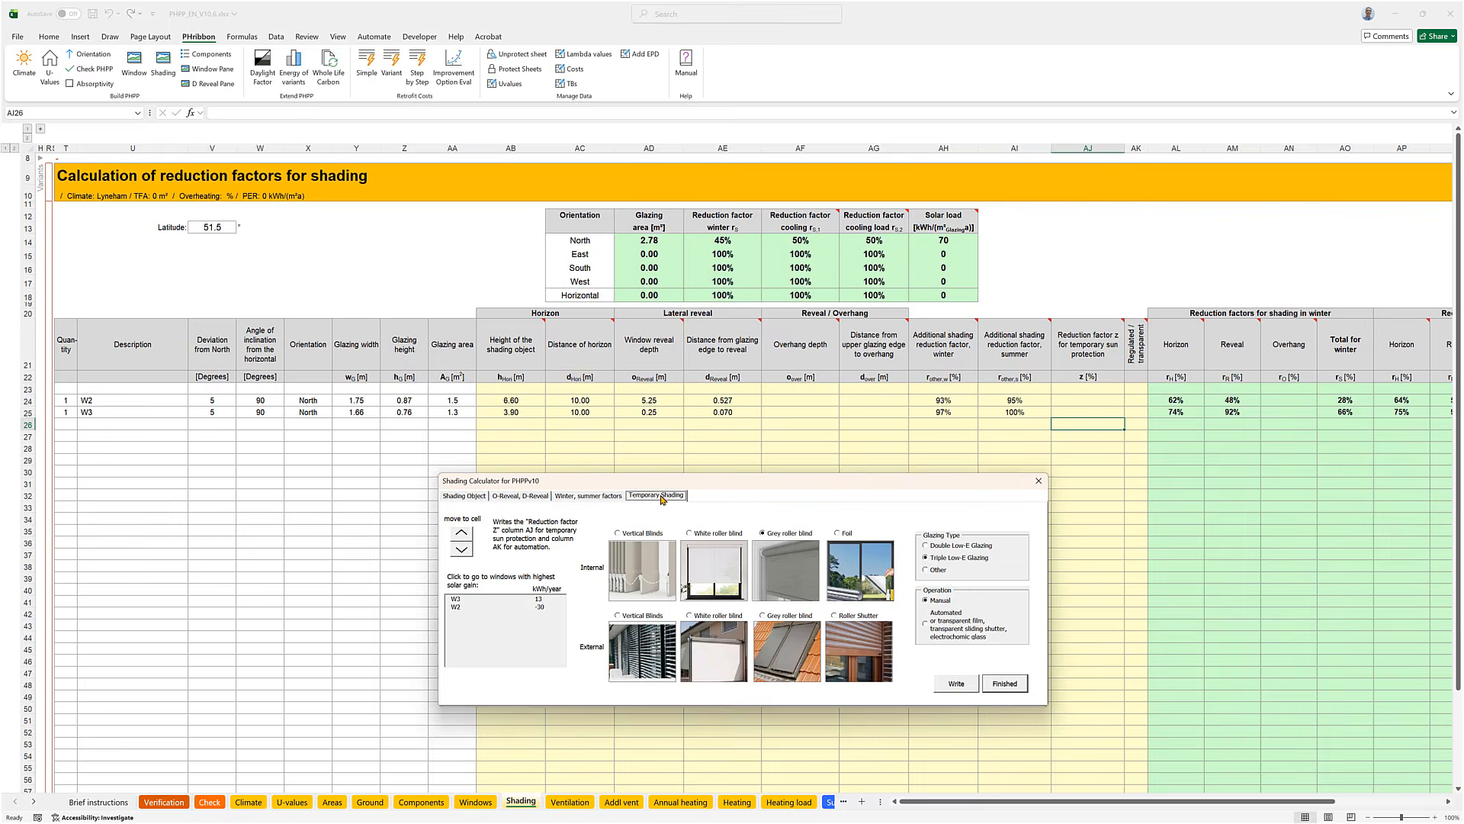
left_click(462, 534)
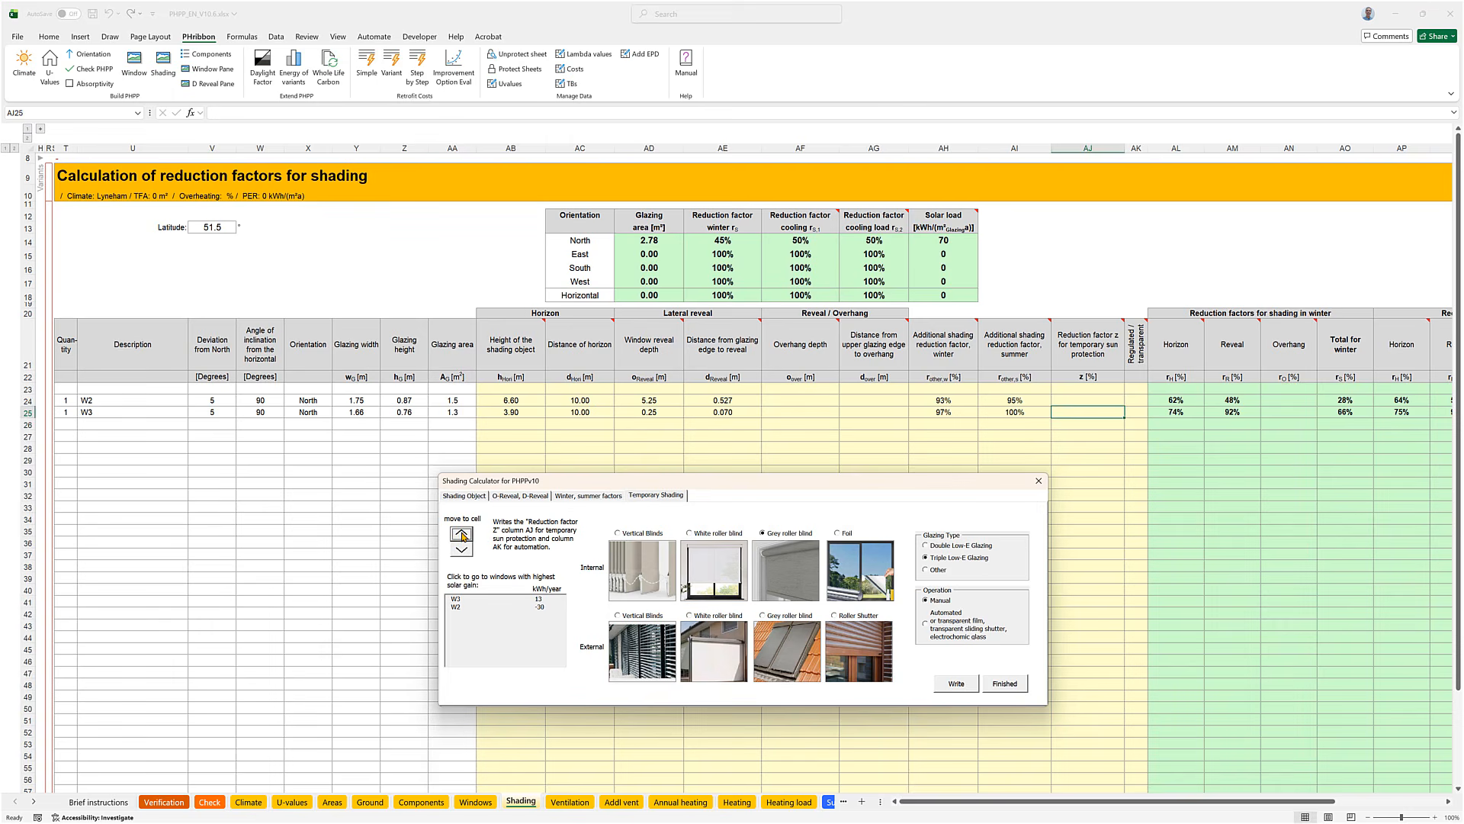
left_click(466, 601)
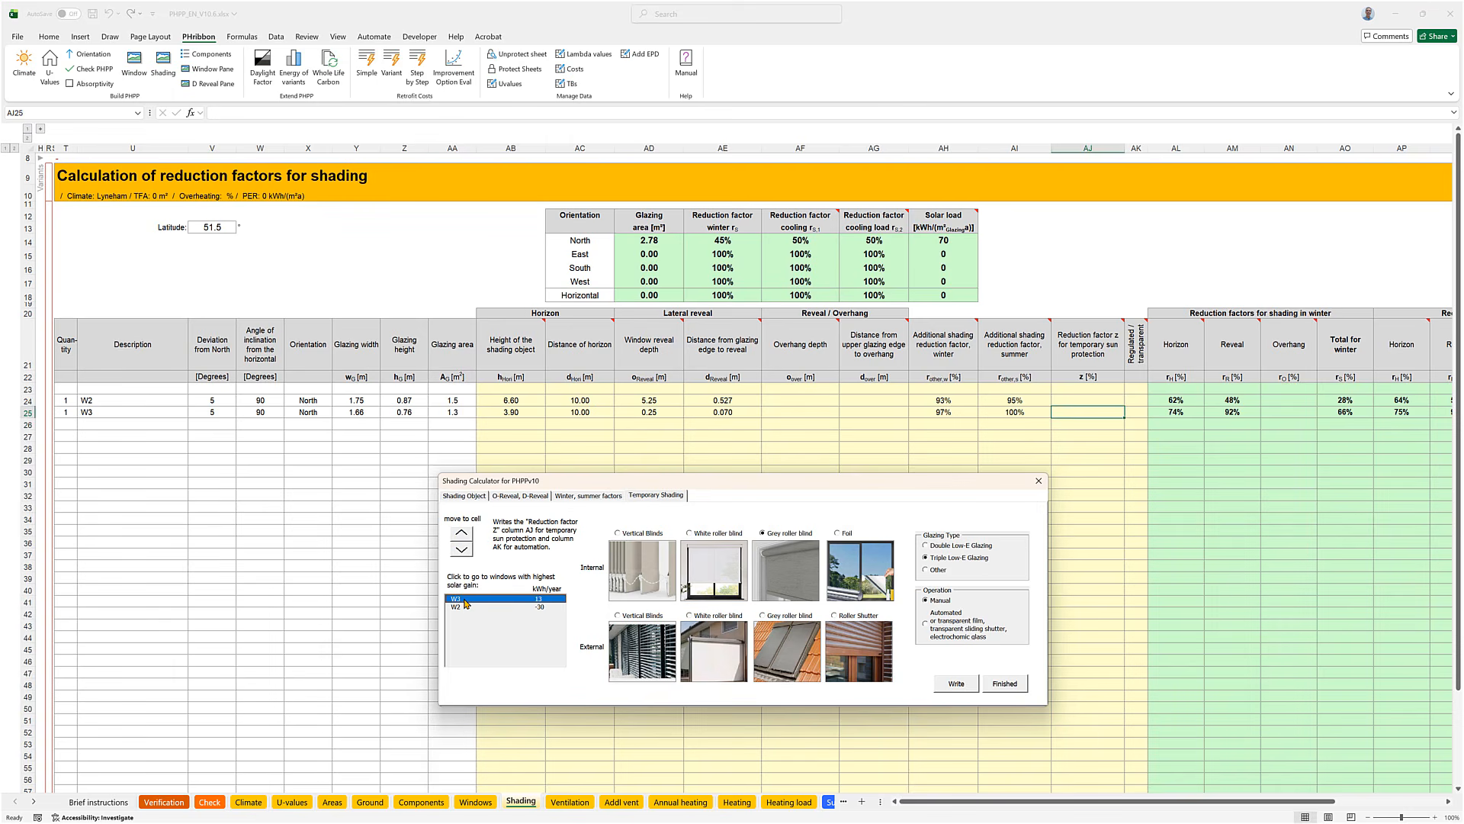
left_click(732, 535)
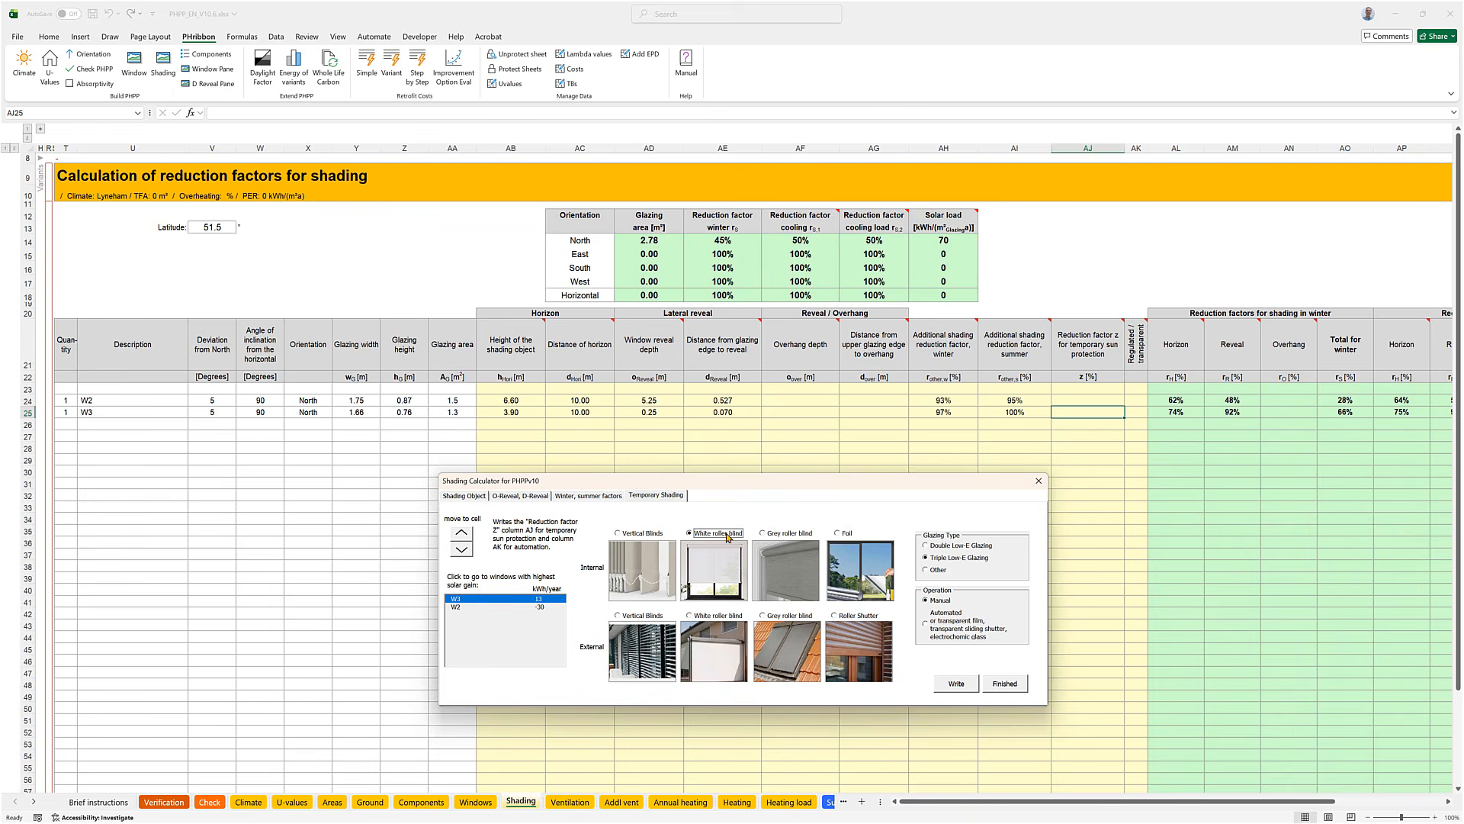
left_click(953, 684)
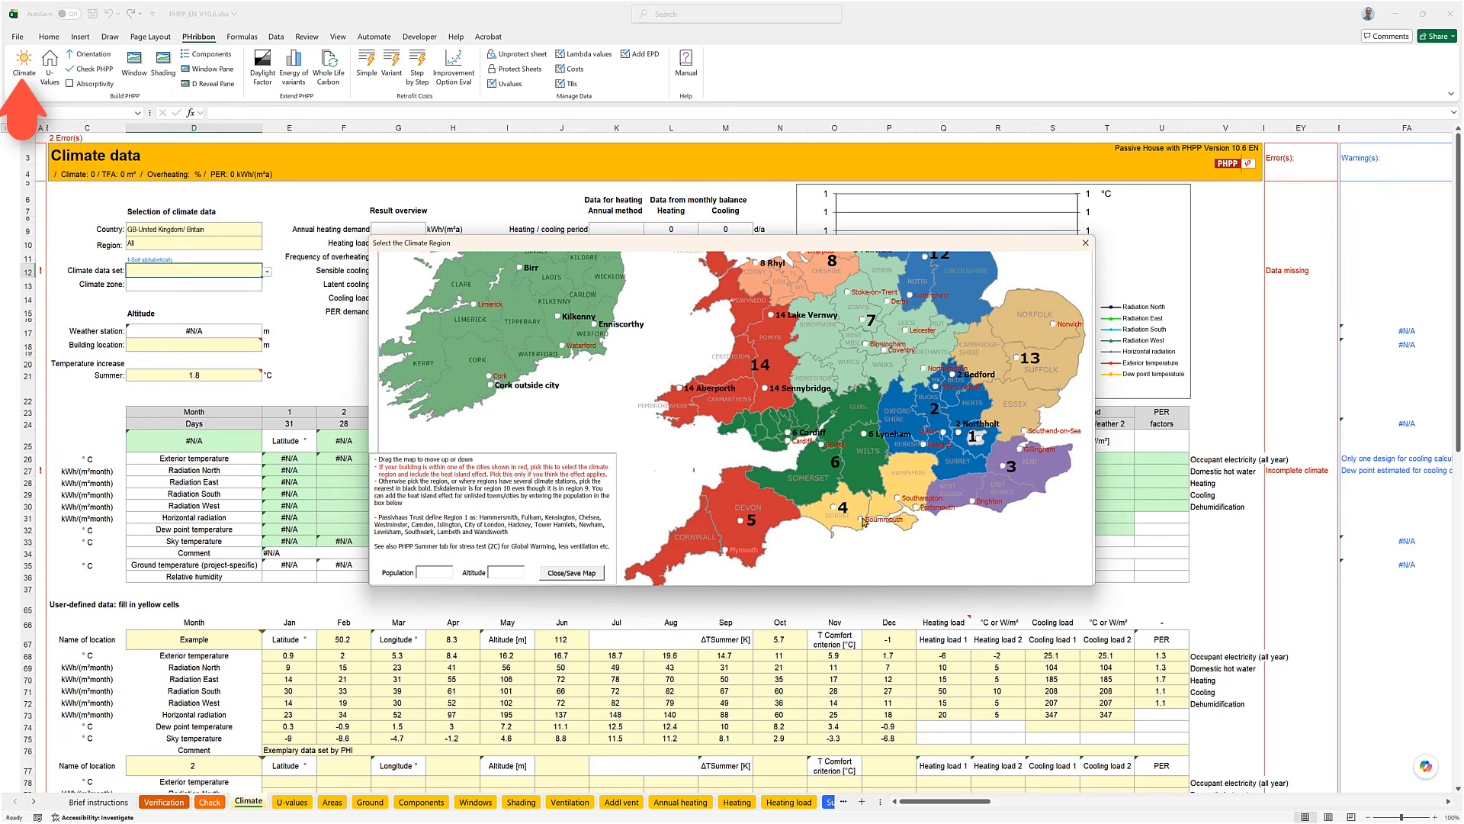
Step: Choose climate region 6 on the UK map for the Climate sheet
left_click(822, 447)
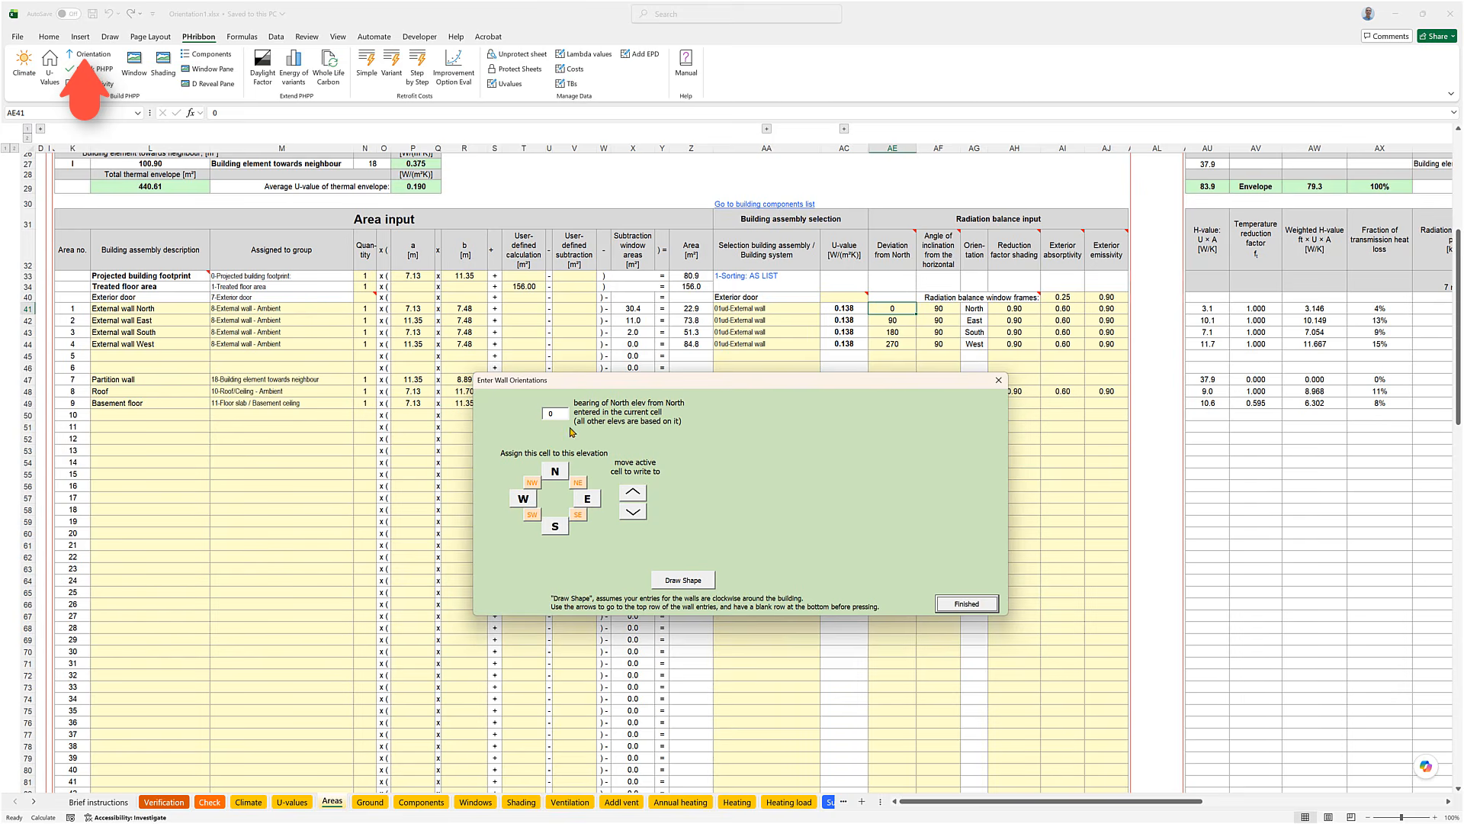
Step: Set the North wall's bearing to 5 and assign the next three external wall rows to the East, South and West elevations
left_click_drag(559, 415, 543, 415)
type("5")
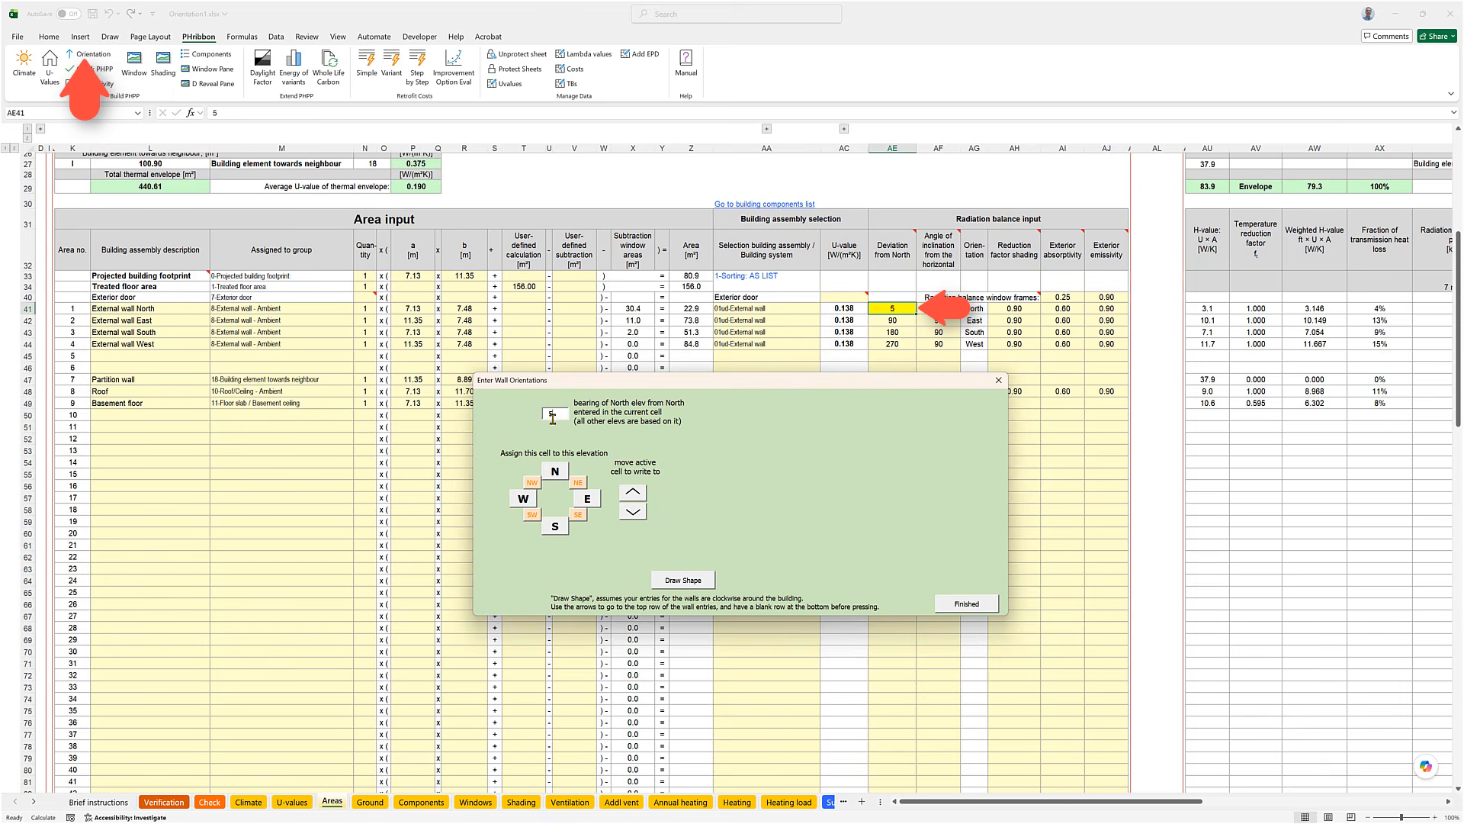
left_click(632, 512)
left_click(591, 499)
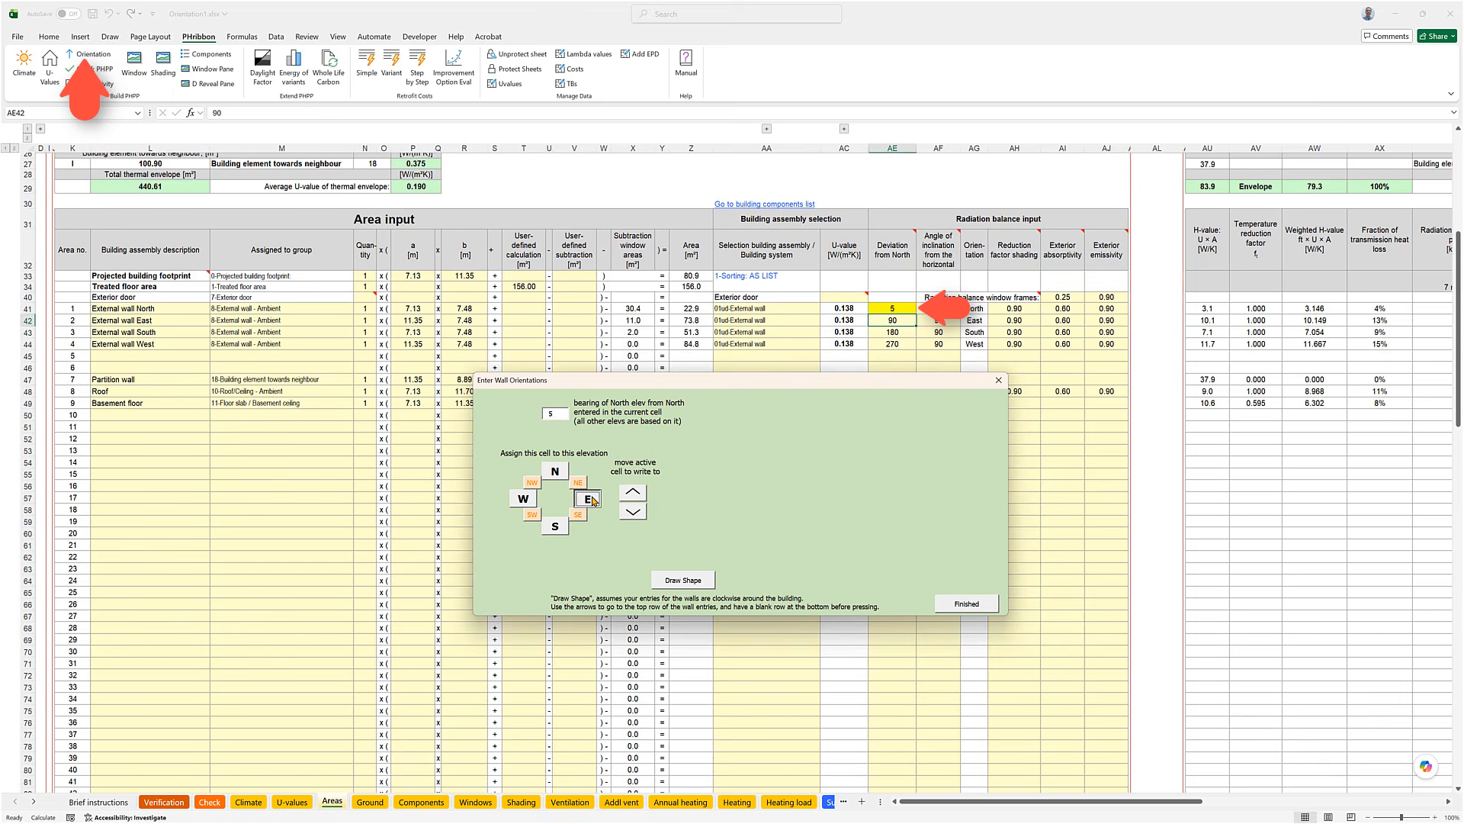
left_click(555, 526)
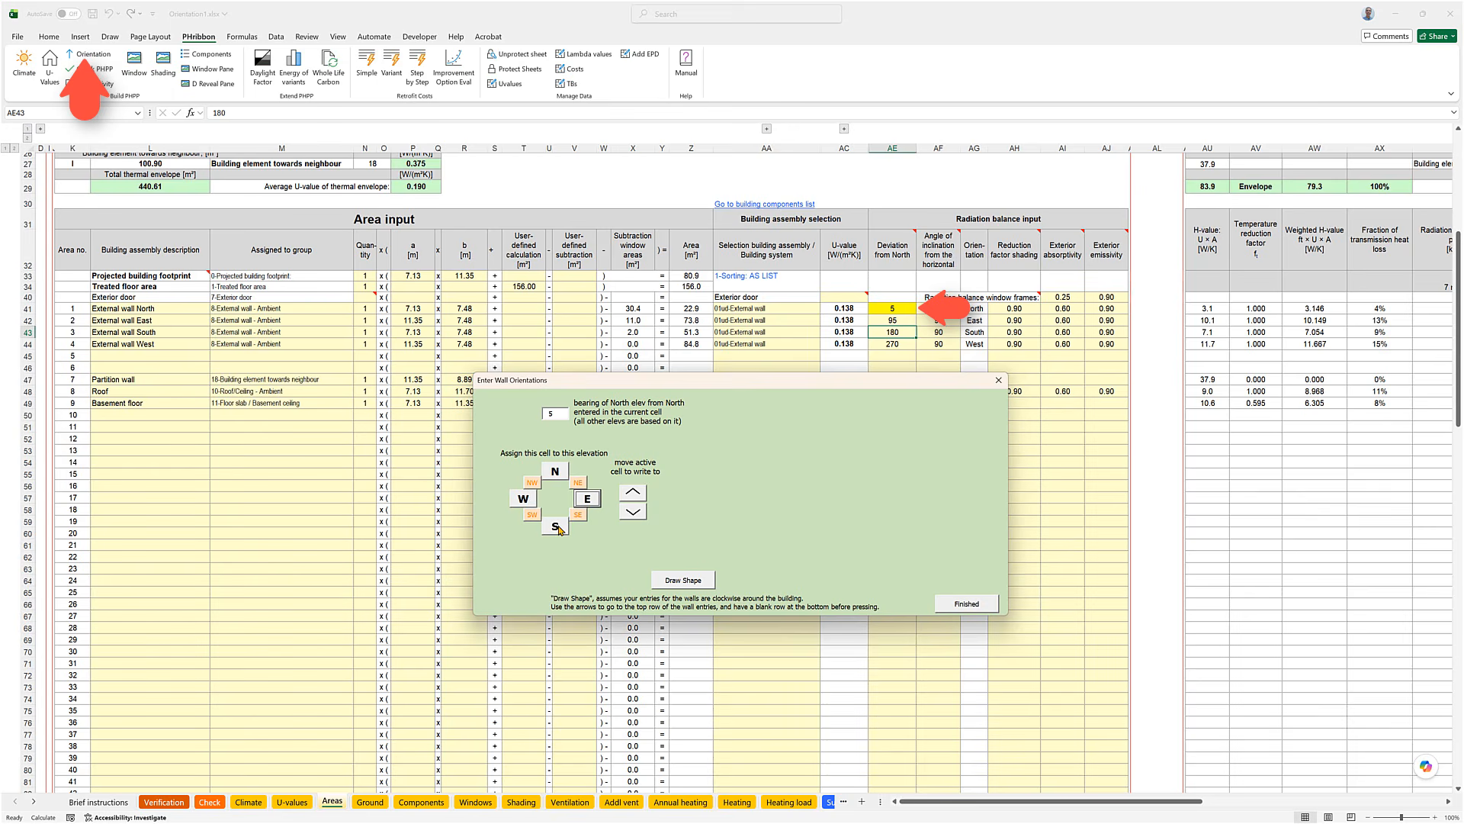
left_click(523, 499)
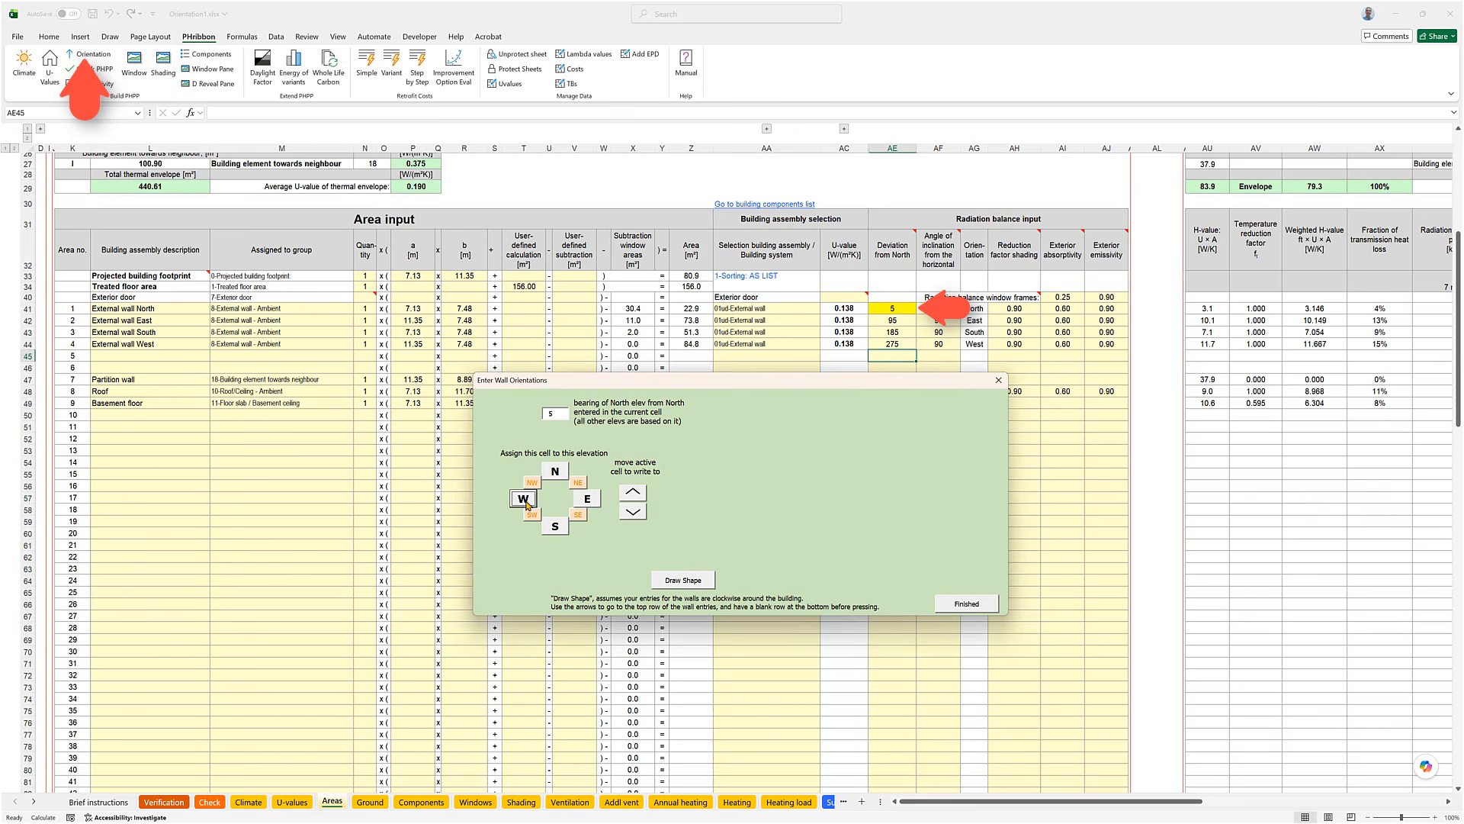
Step: Return to the first external wall's row and draw the building shape from the wall entries, also for the workbook with the GF walls
left_click(633, 492)
left_click(633, 493)
left_click(633, 493)
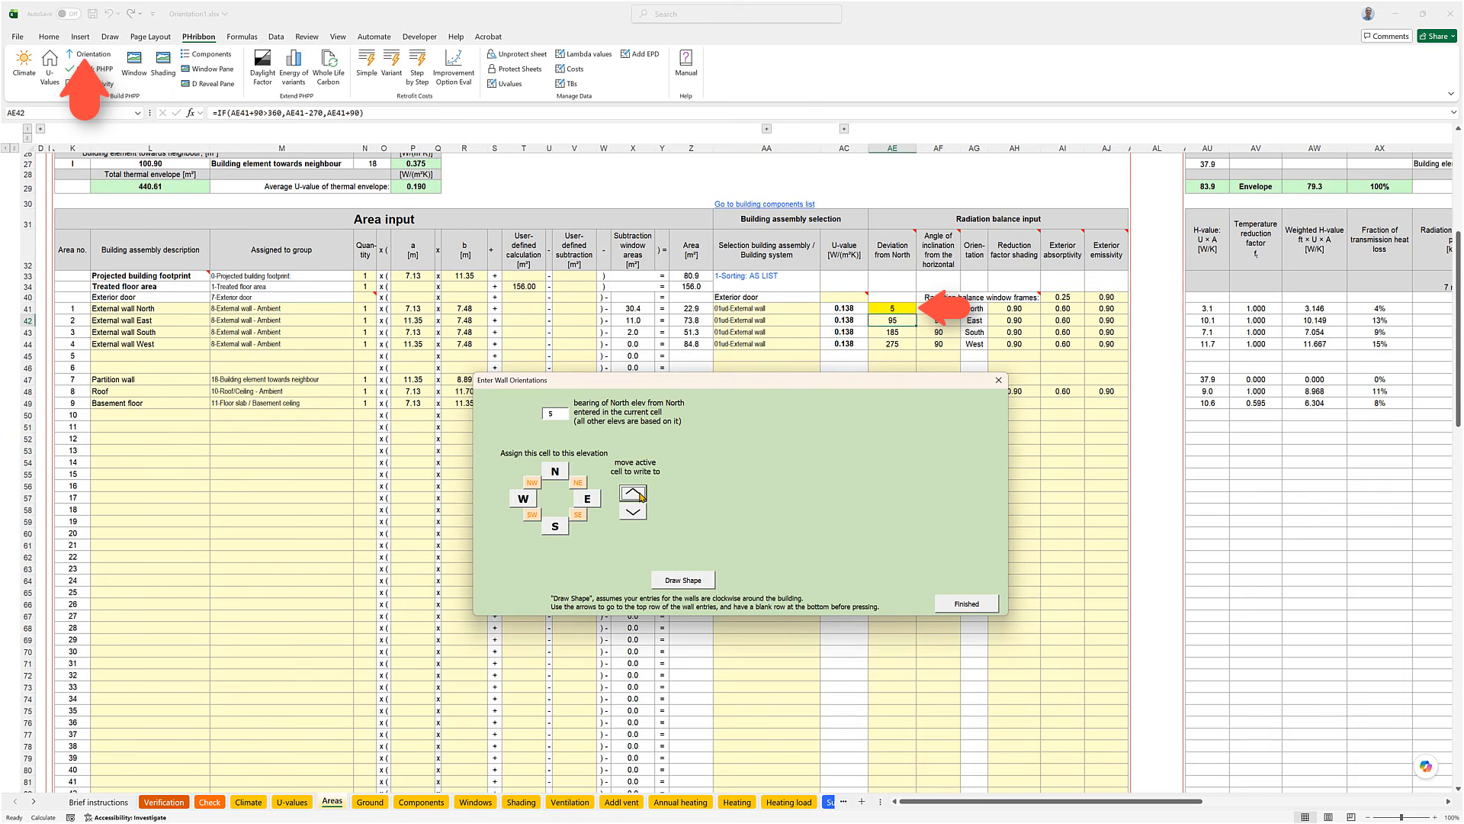
left_click(640, 494)
left_click(670, 581)
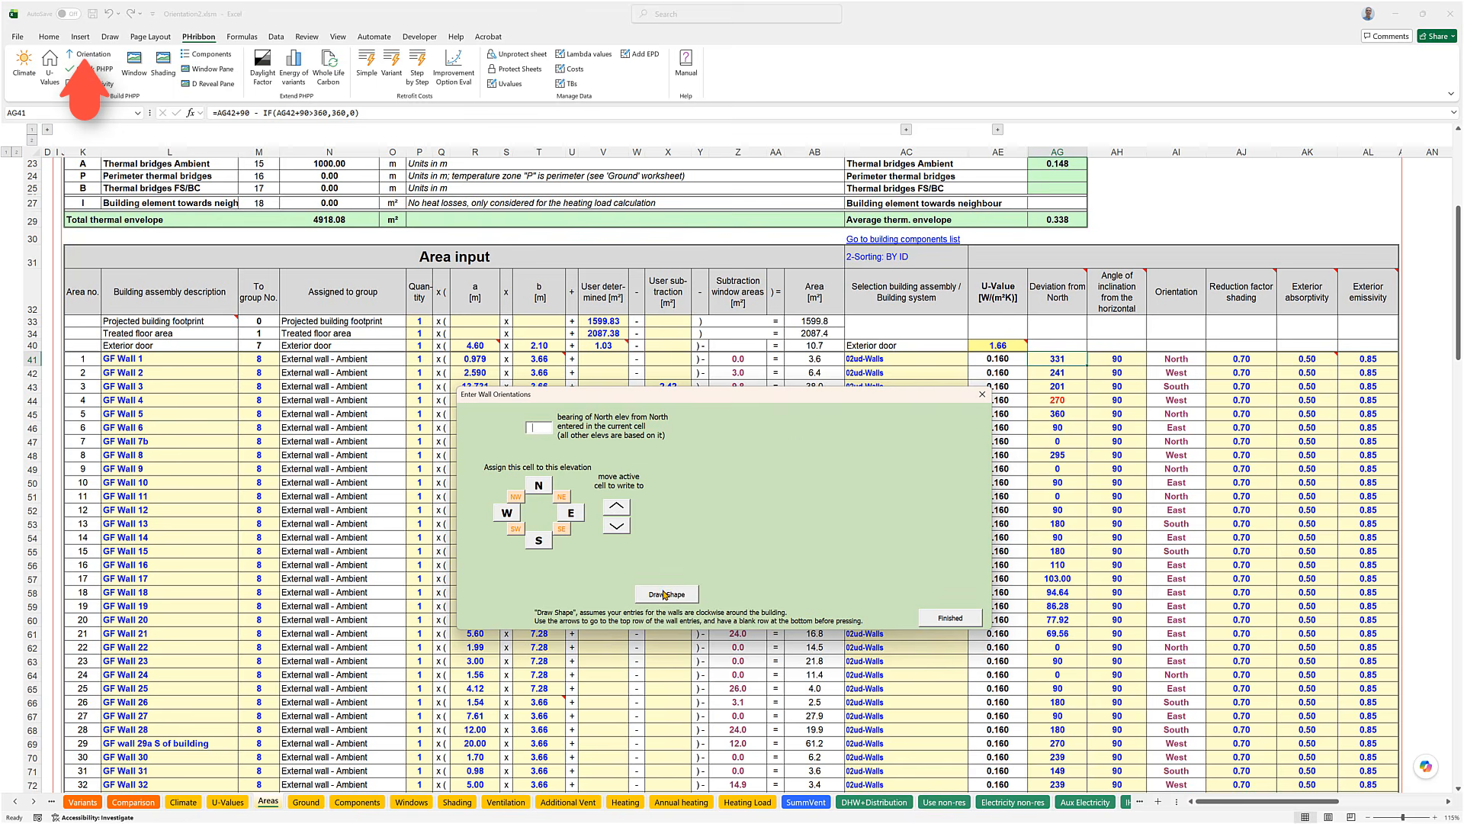
left_click(665, 595)
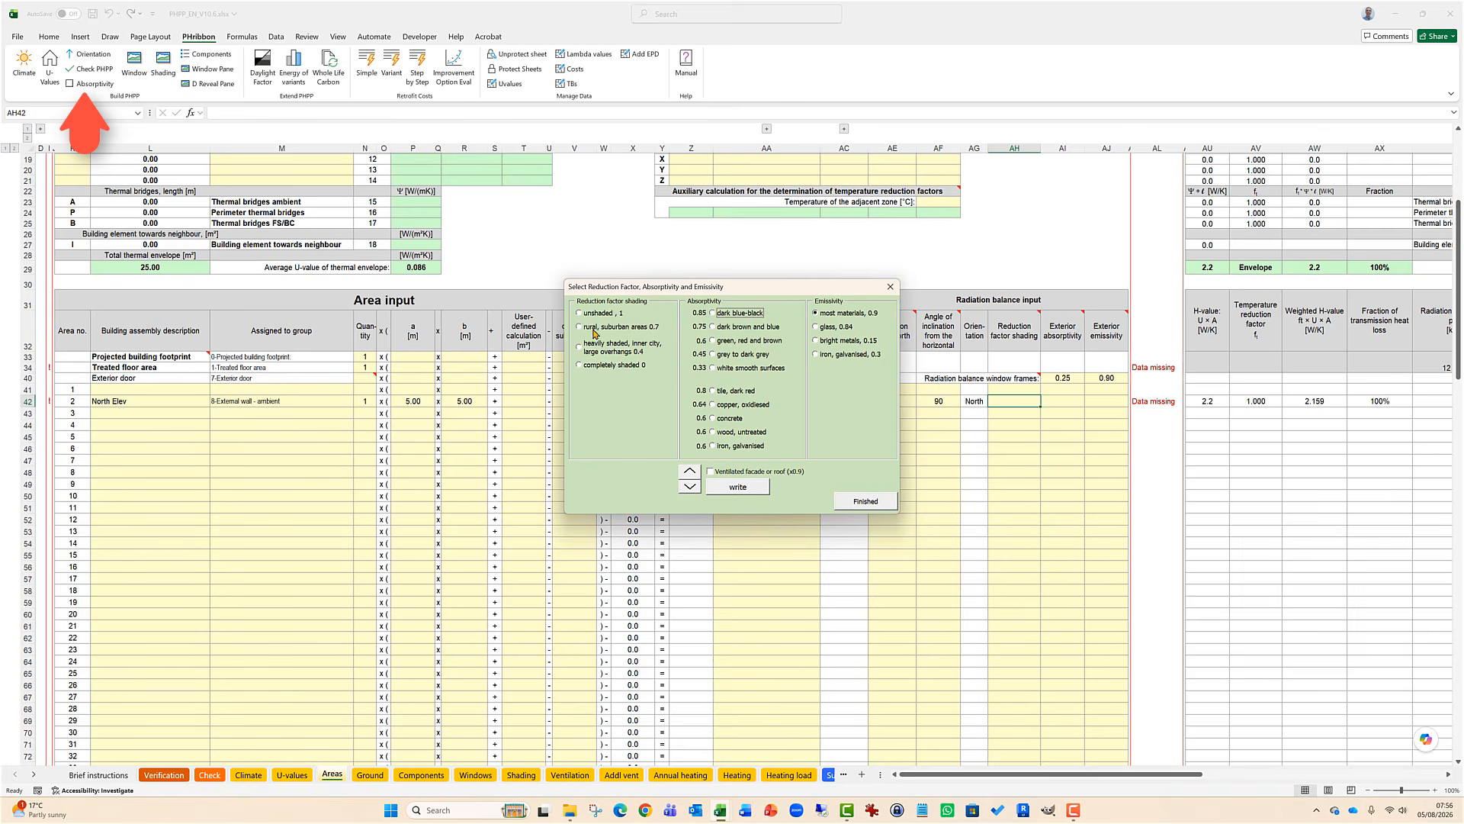
Step: Write rural, suburban shading 0.7, grey to dark grey absorptivity 0.45 and most-materials emissivity 0.9 for the North Elev wall
left_click(596, 330)
left_click(732, 355)
left_click(730, 487)
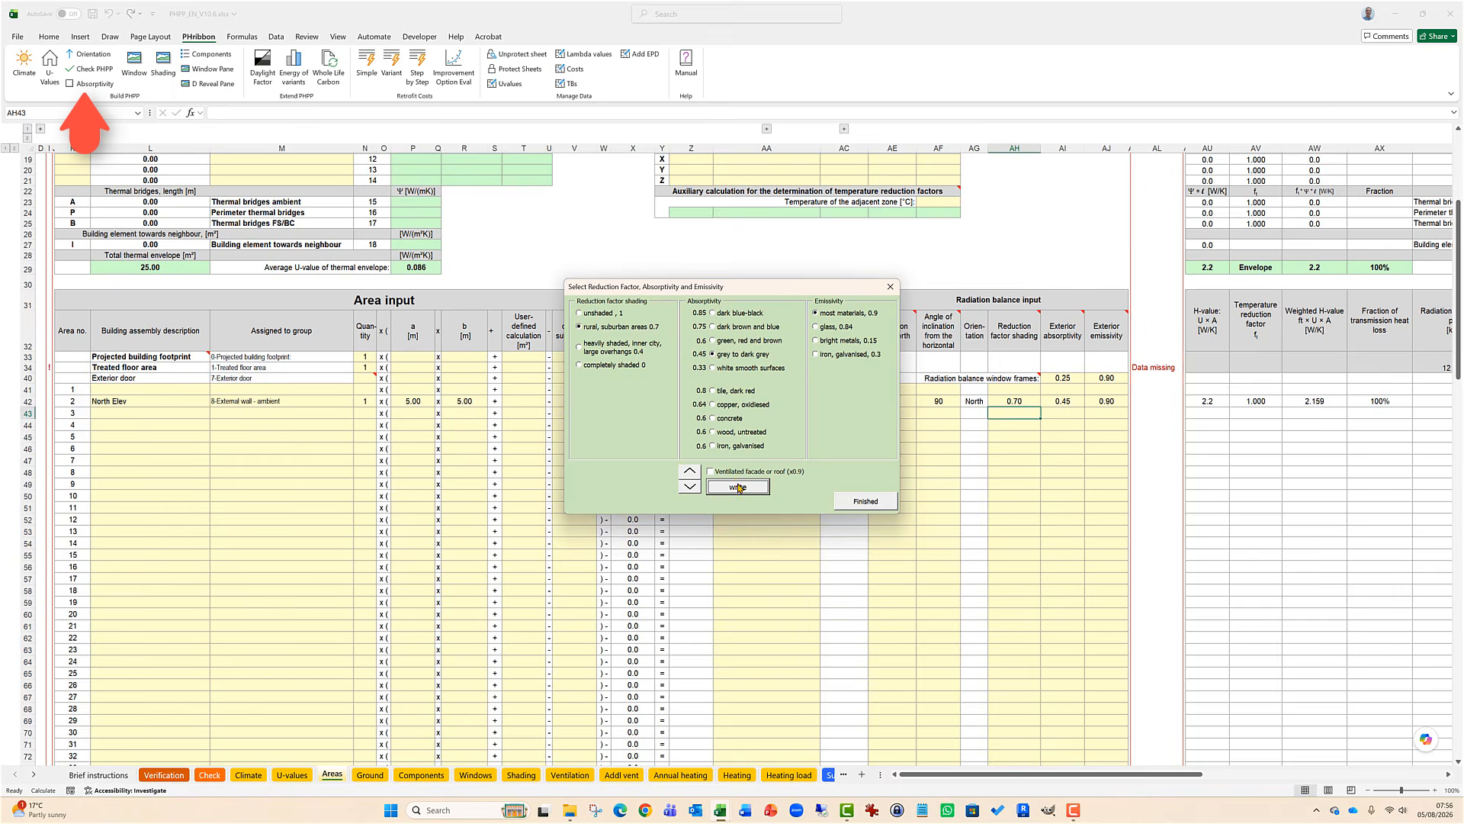
left_click(867, 502)
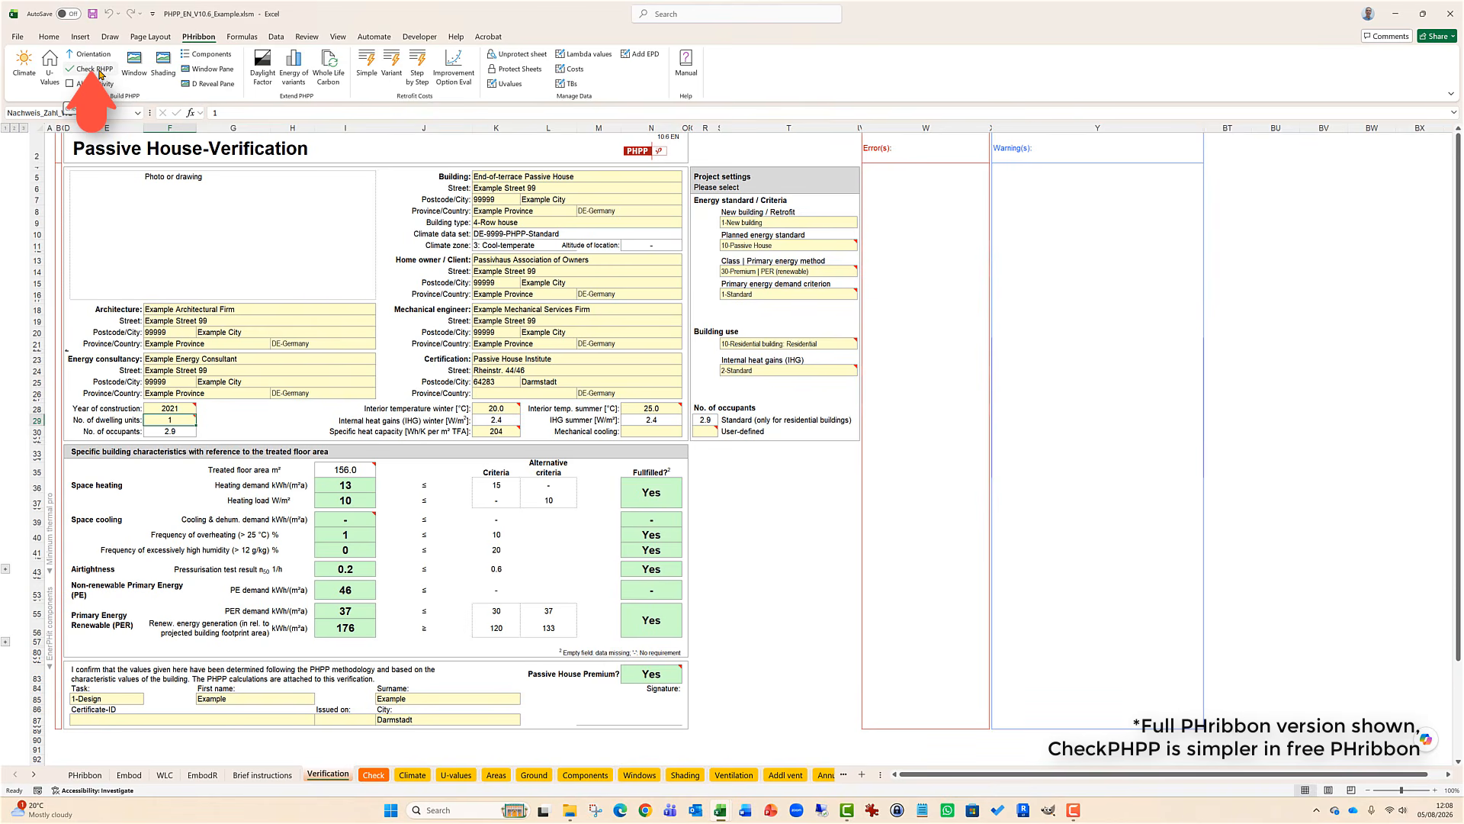
Step: Run Check PHPP and answer yes to the dwelling units, specific heat capacity, primary energy and duct diameter questions
left_click(97, 69)
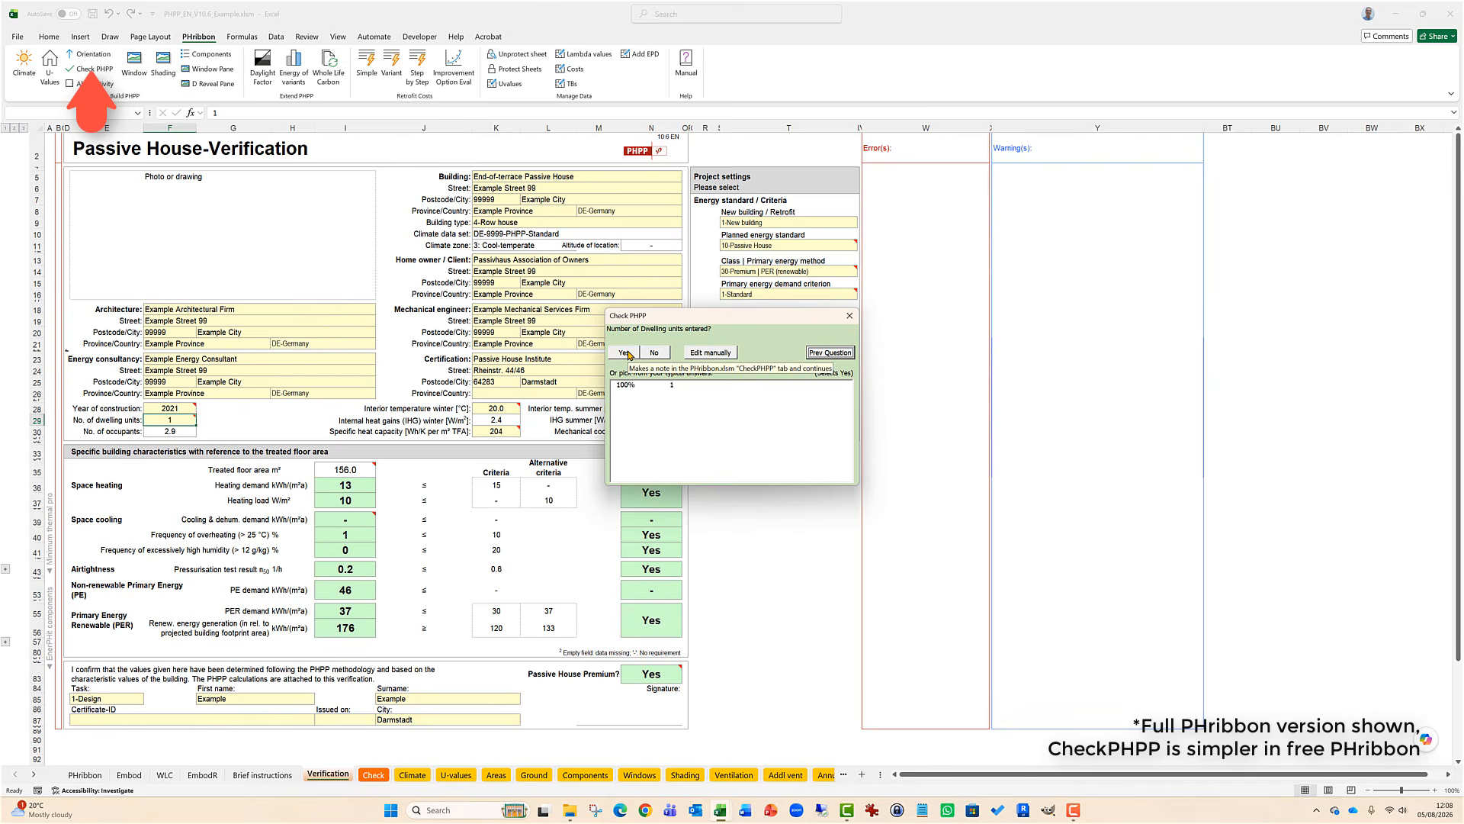
left_click(624, 352)
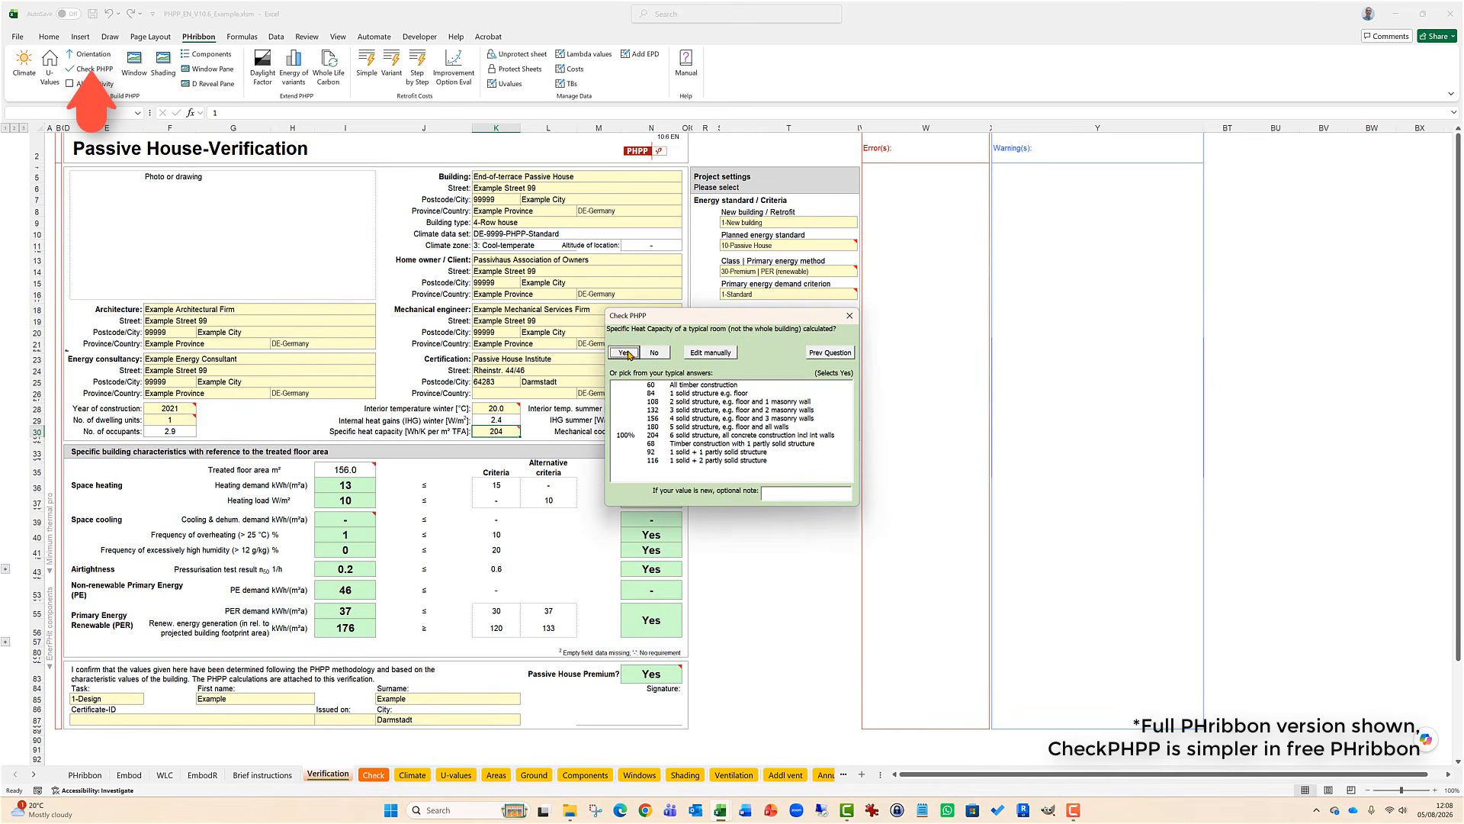
left_click(625, 353)
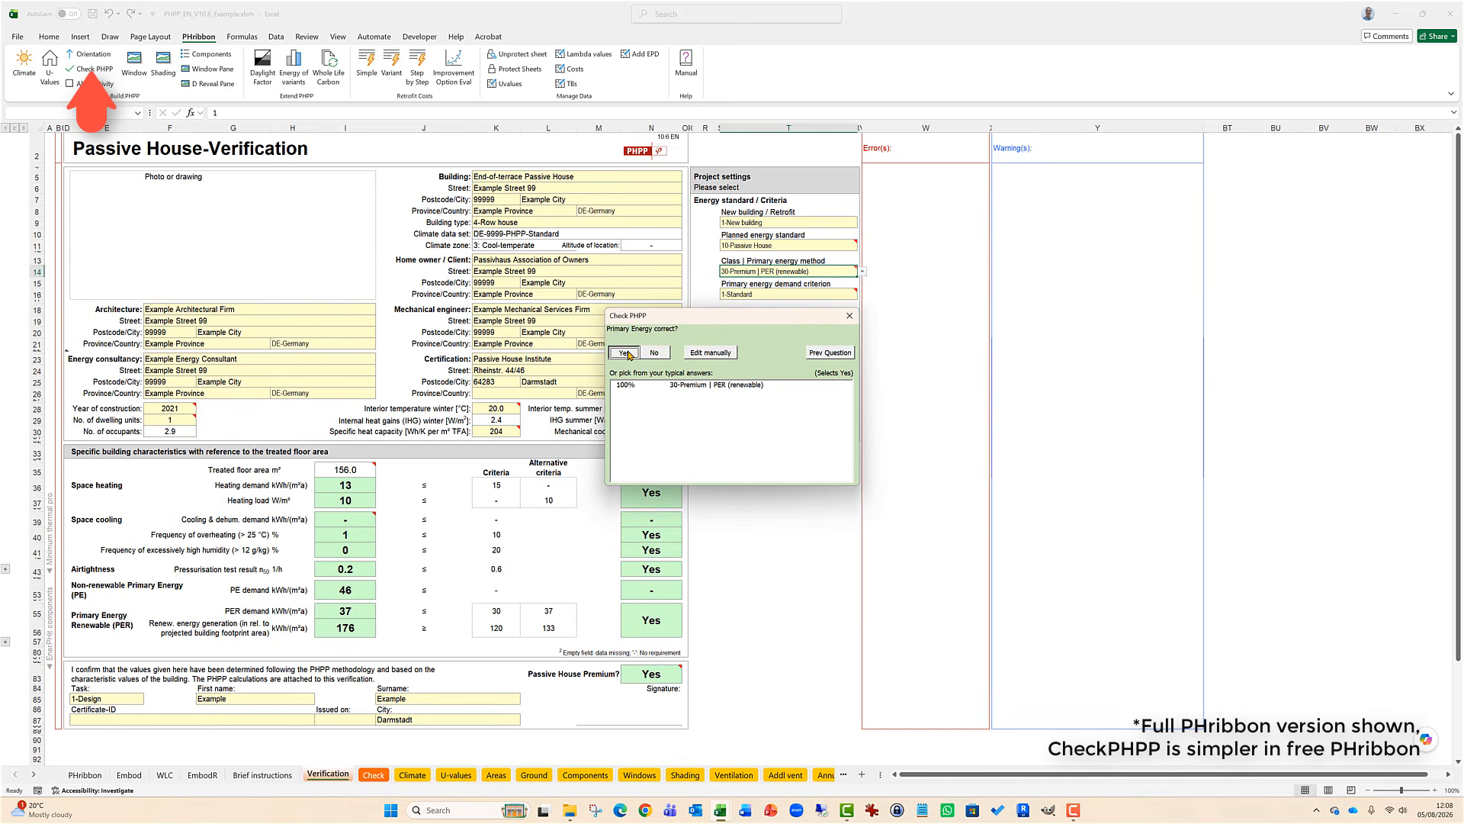
left_click(630, 355)
left_click(629, 355)
left_click(629, 356)
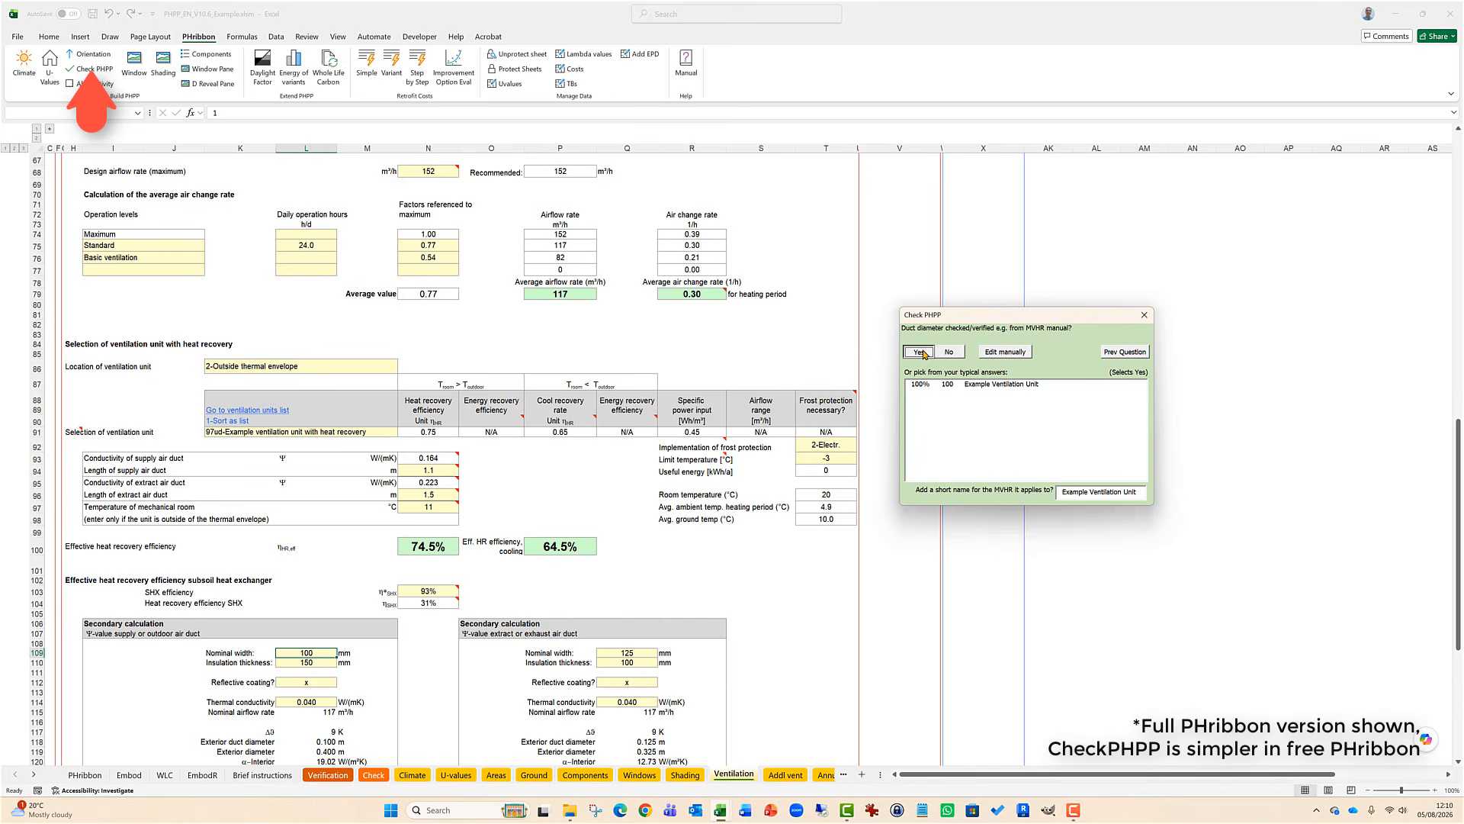
left_click(920, 353)
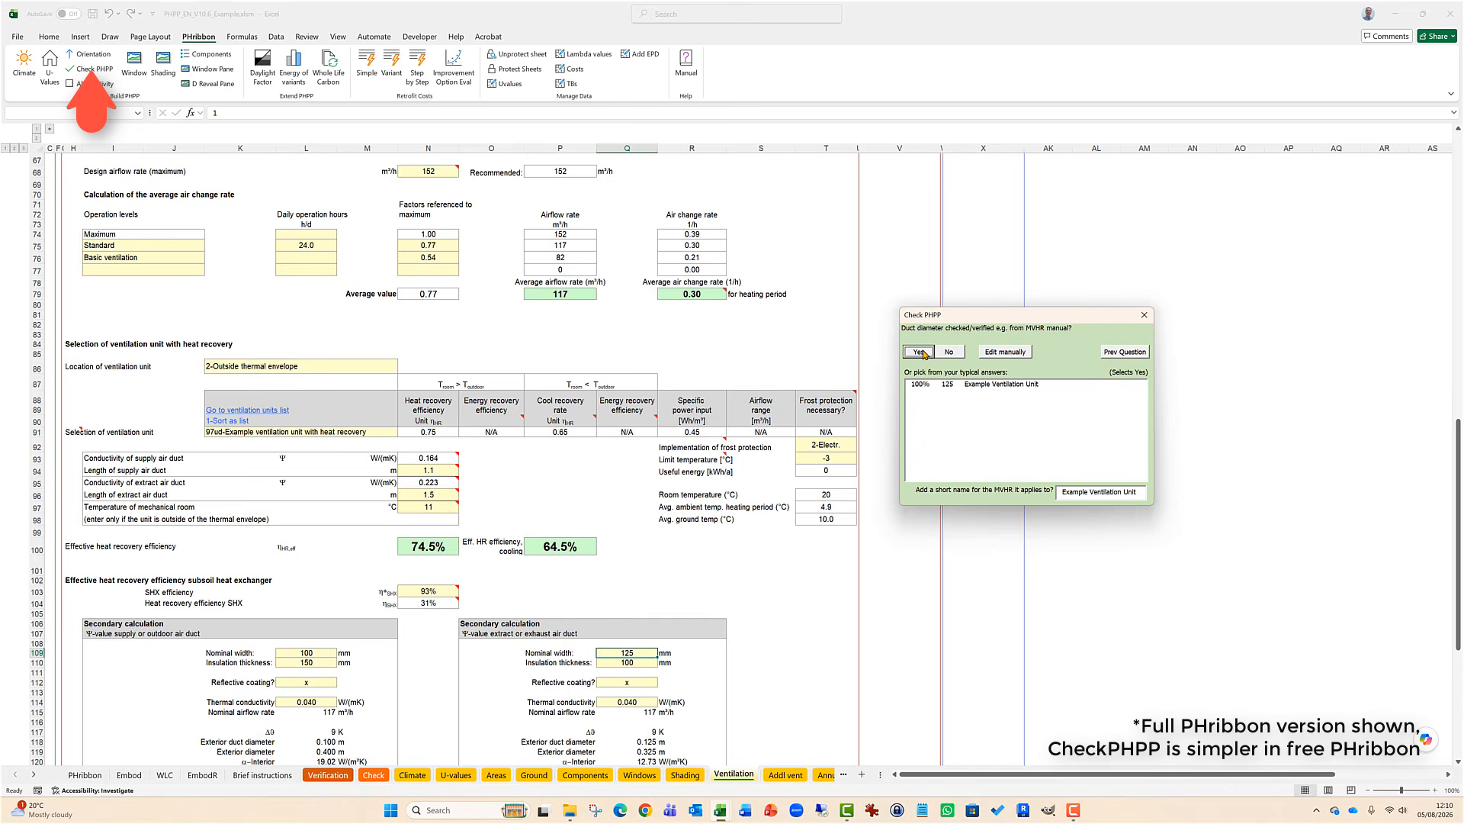
left_click(919, 353)
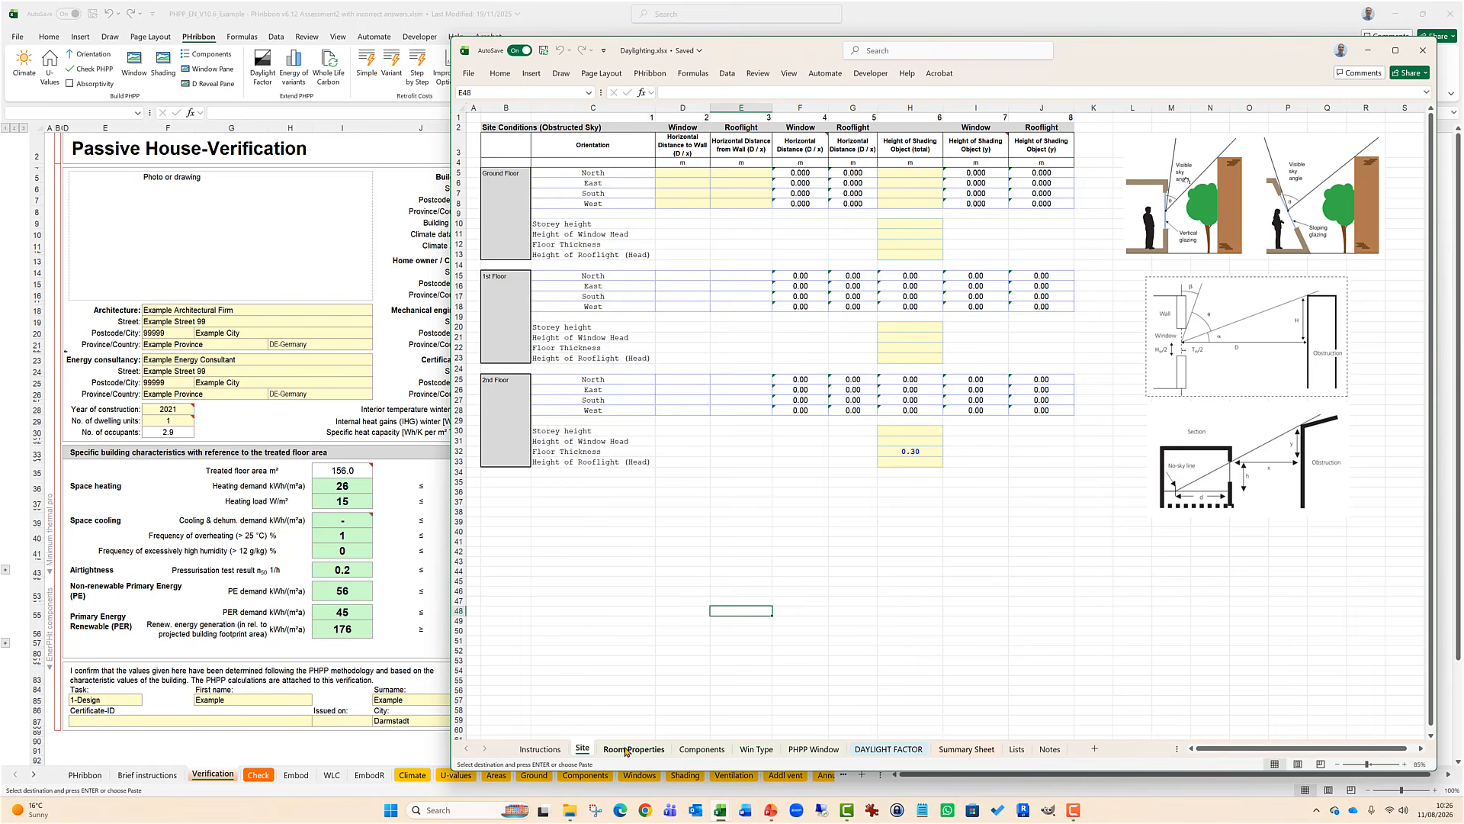
Step: Look through the Daylighting workbook's Room Properties, Components, Win Type, PHPP Window, DAYLIGHT FACTOR and Summary Sheet worksheets
left_click(625, 750)
left_click(702, 749)
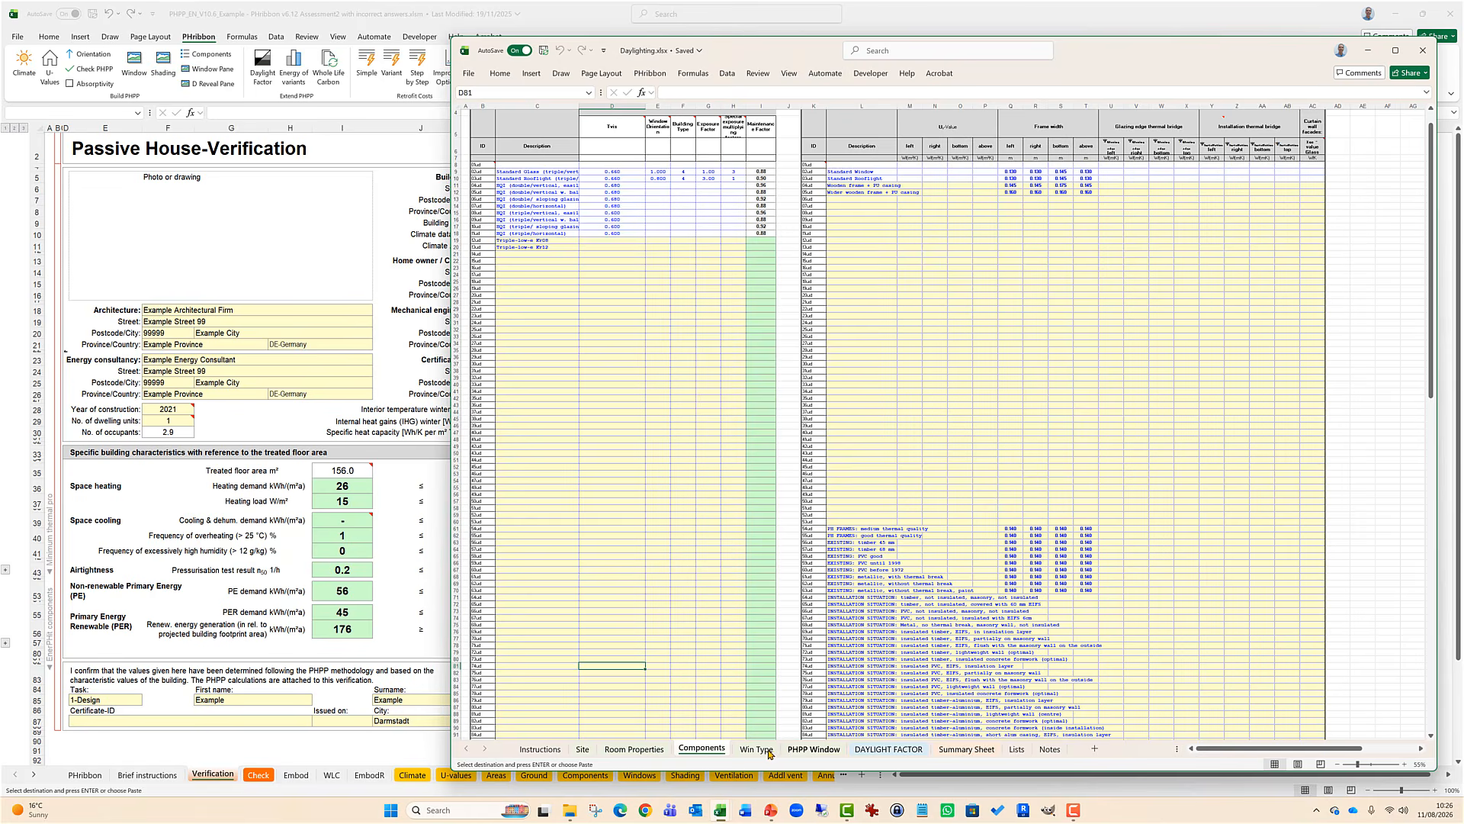
left_click(764, 750)
left_click(805, 749)
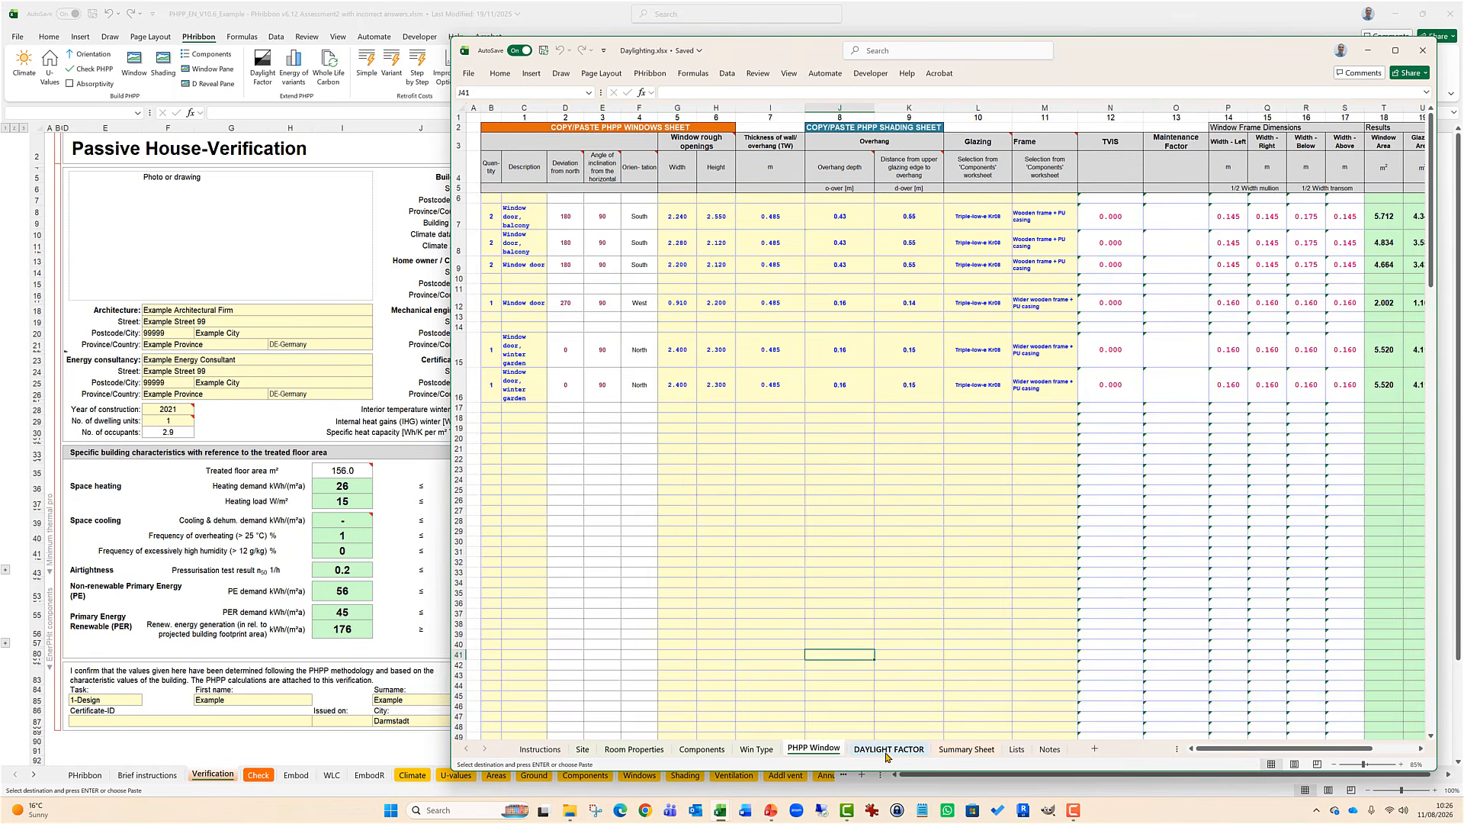
left_click(887, 751)
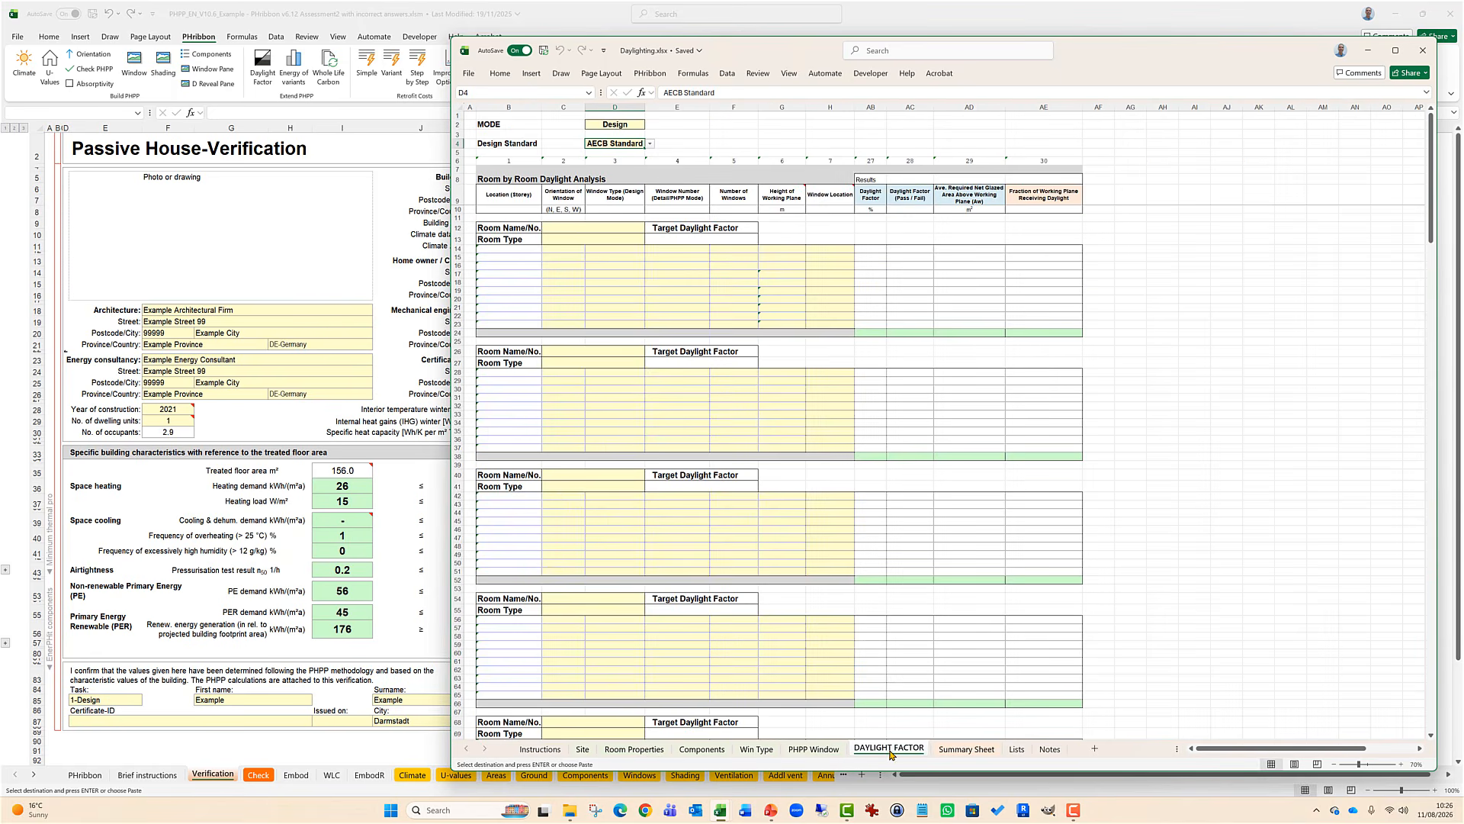
left_click(950, 751)
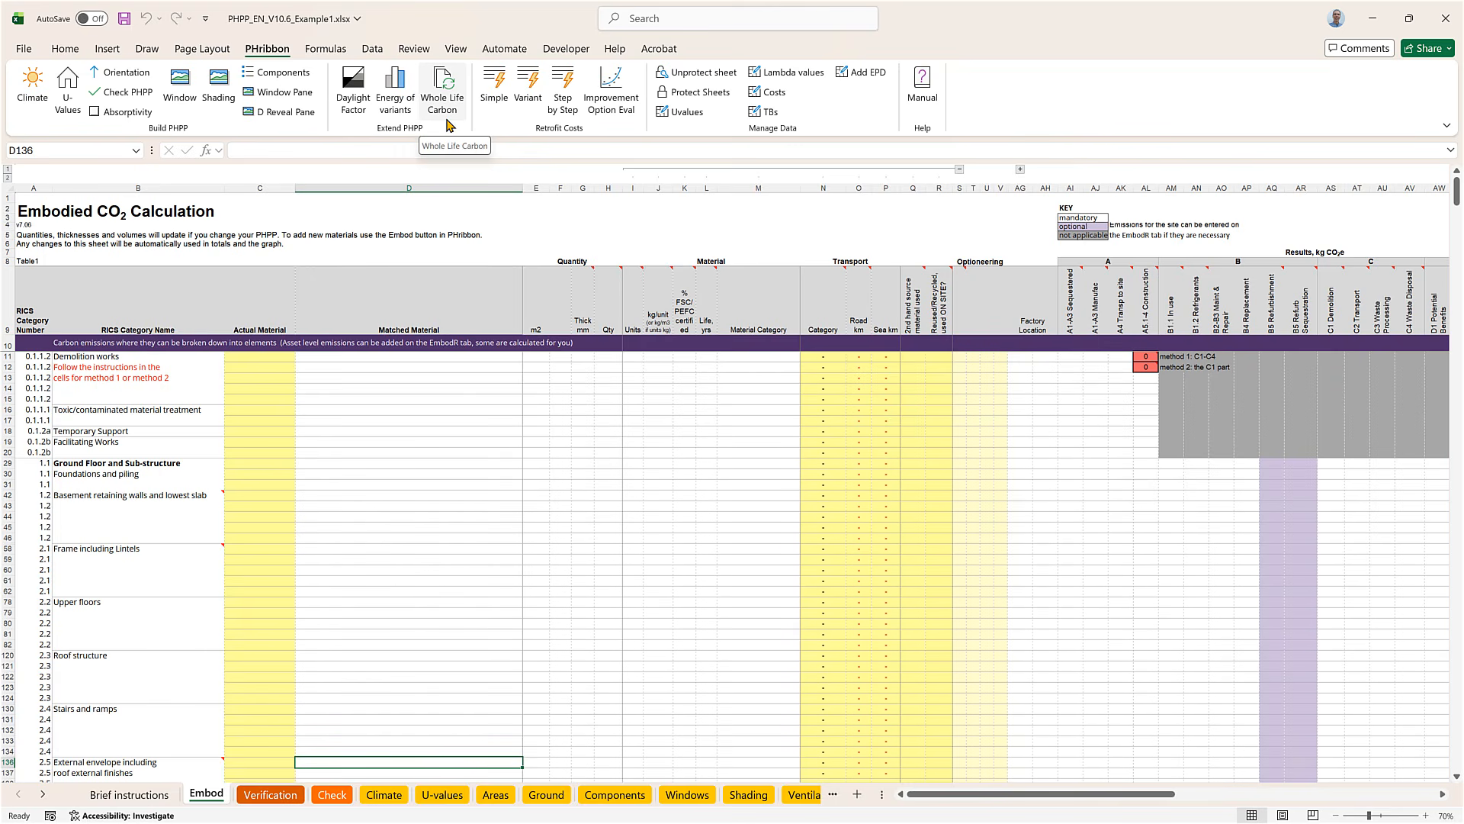
Step: Open the whole life carbon entry for walls and set an area correction with exterior bottom, 2 external corners and 5 m average corner height
left_click(446, 114)
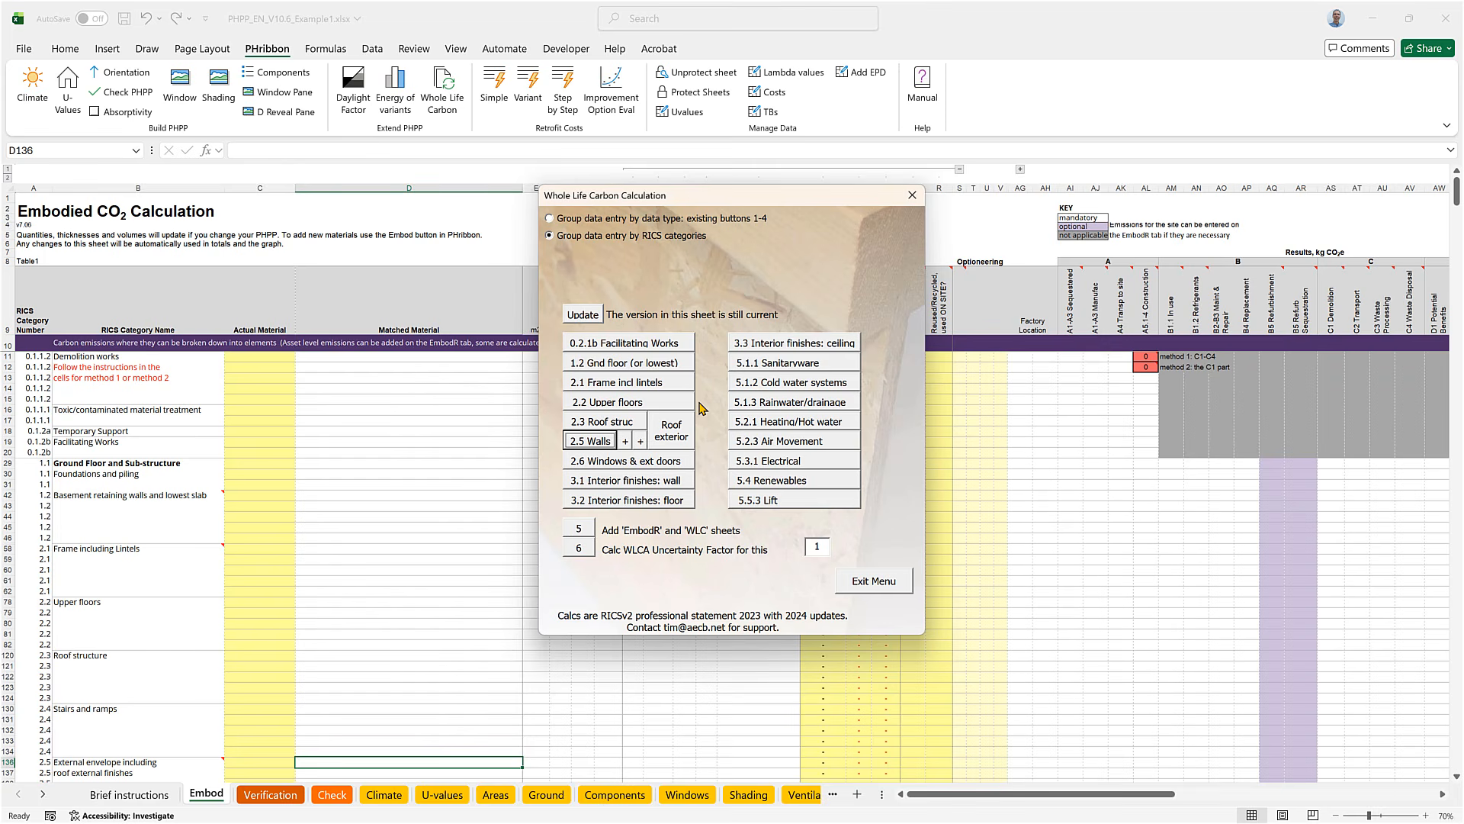
left_click(601, 442)
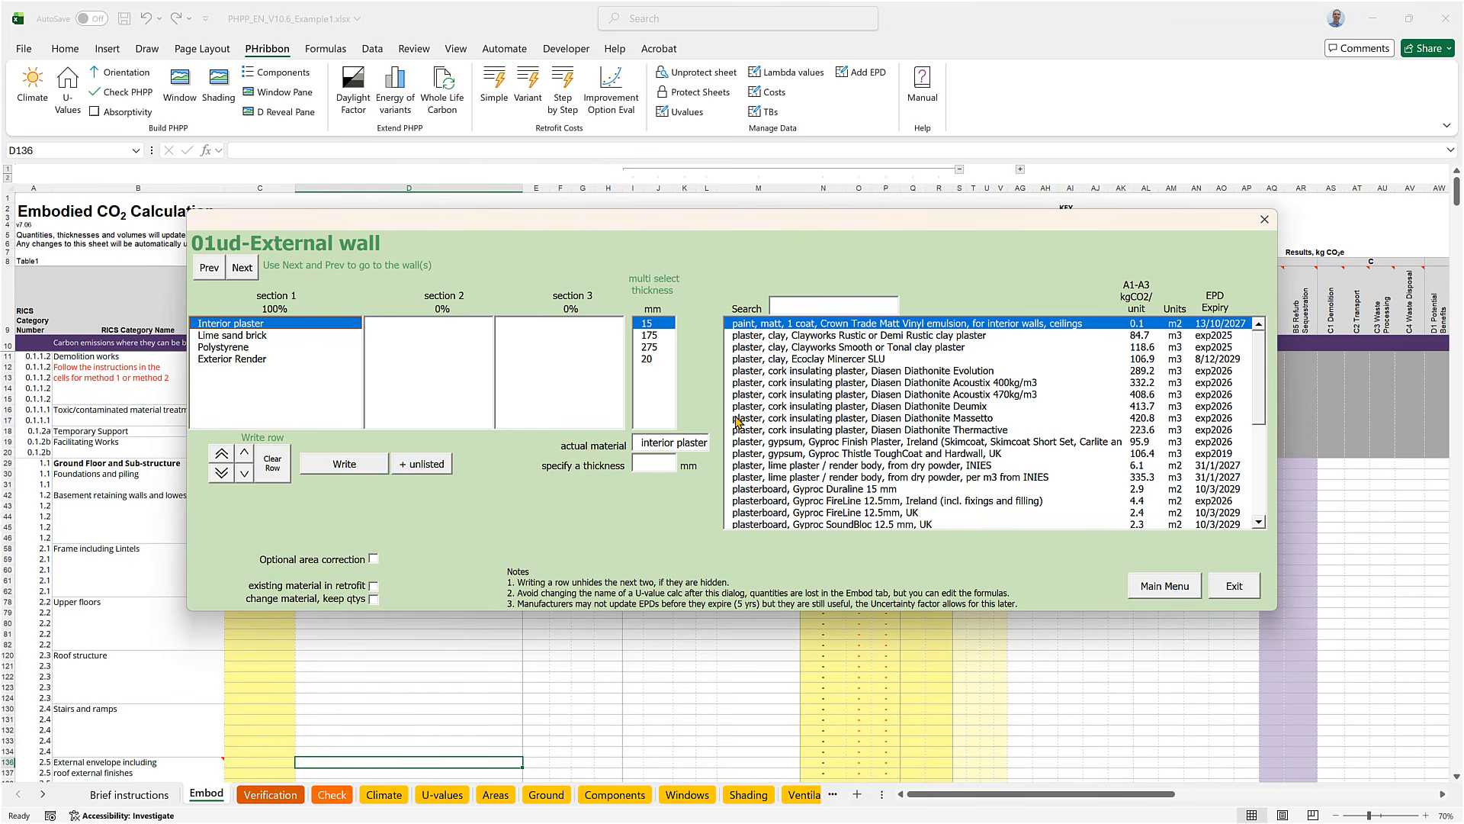
left_click(373, 559)
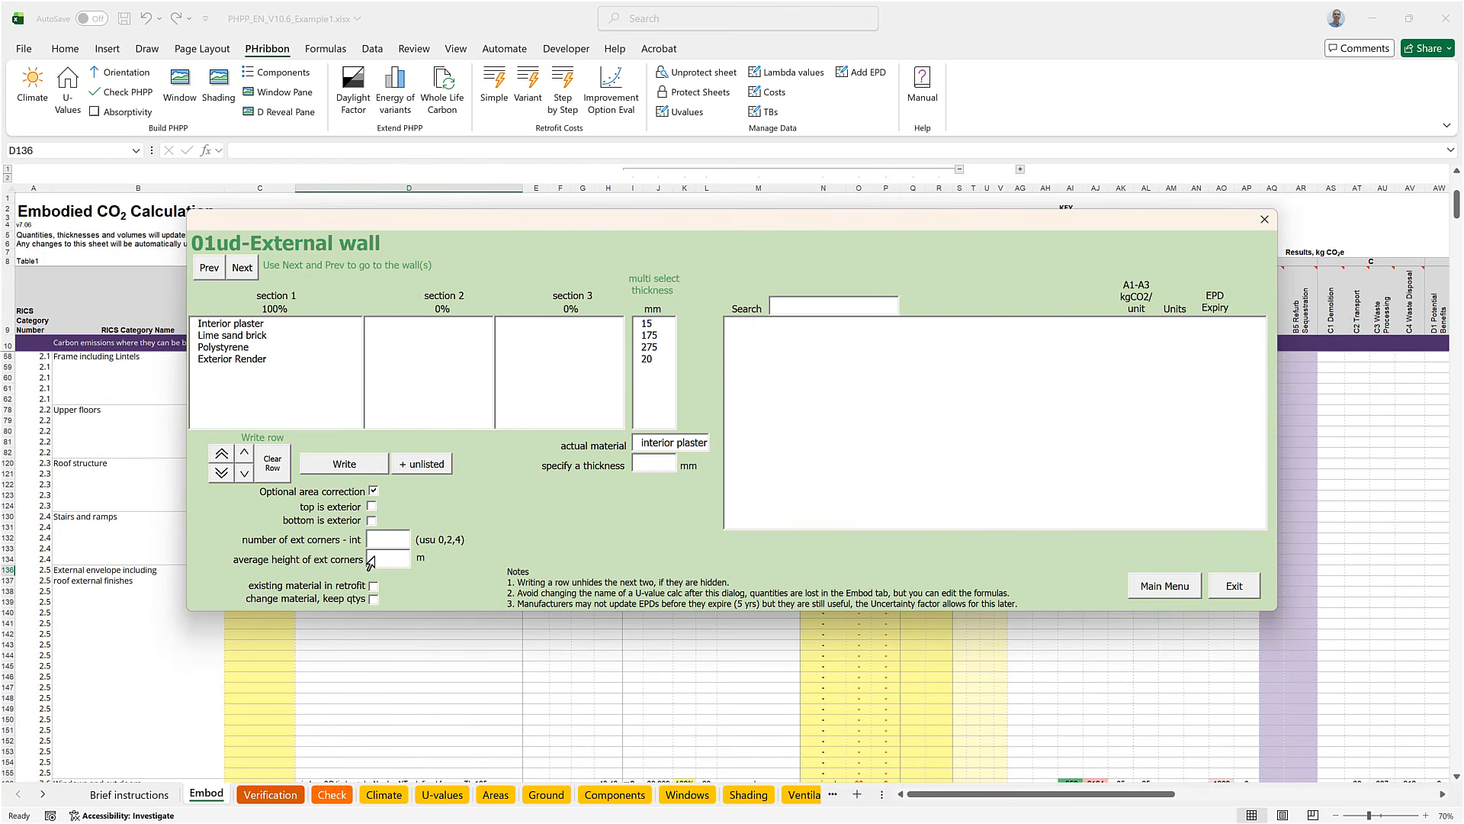
left_click(371, 520)
left_click(376, 539)
type("2")
left_click(394, 559)
type("5")
left_click_drag(721, 221, 778, 118)
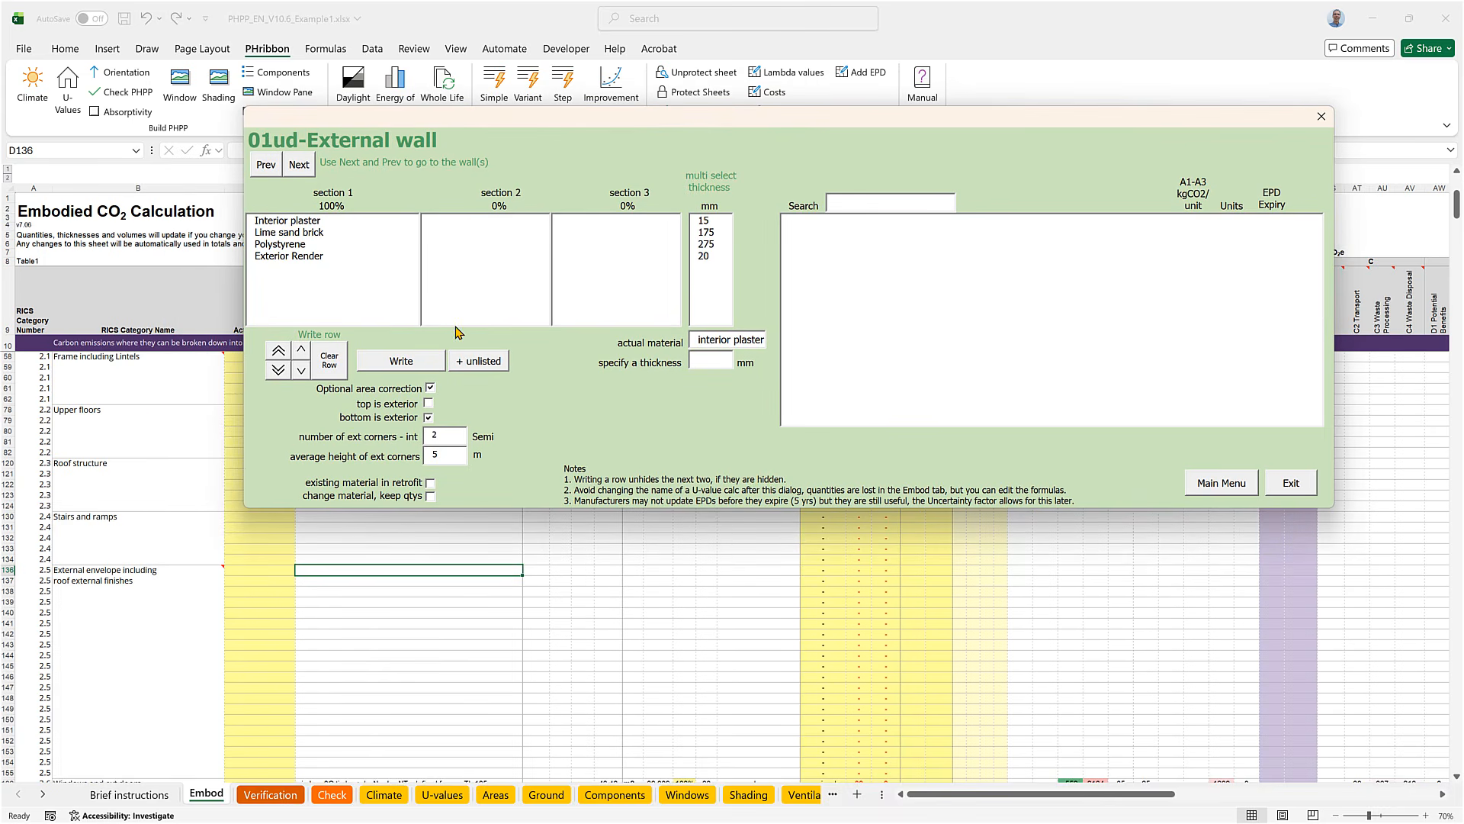
Step: Match the external wall's interior plaster layer to a Gyproc gypsum plaster and write it to the Embod sheet
left_click(303, 224)
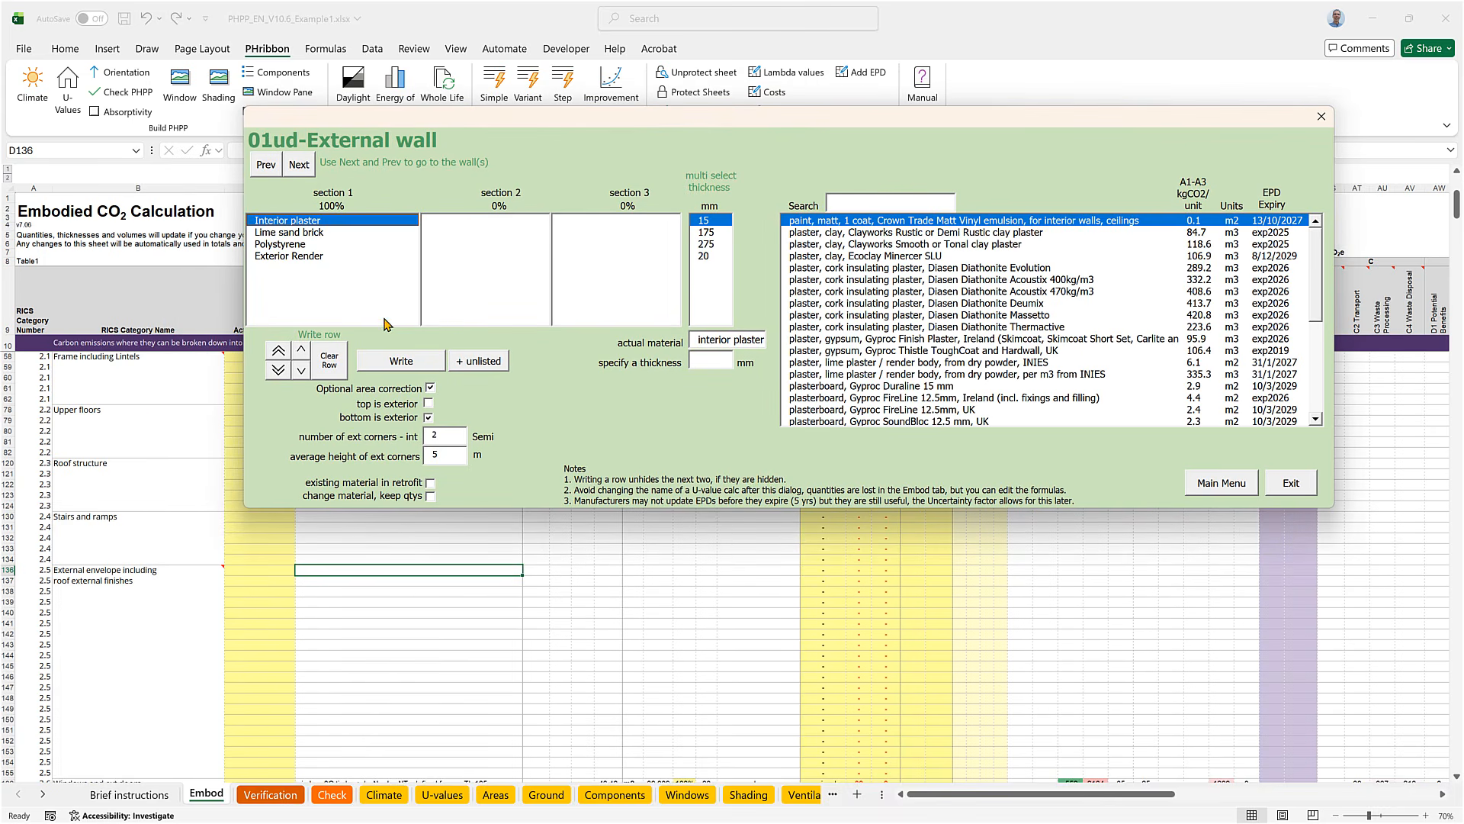
left_click(882, 344)
left_click(419, 361)
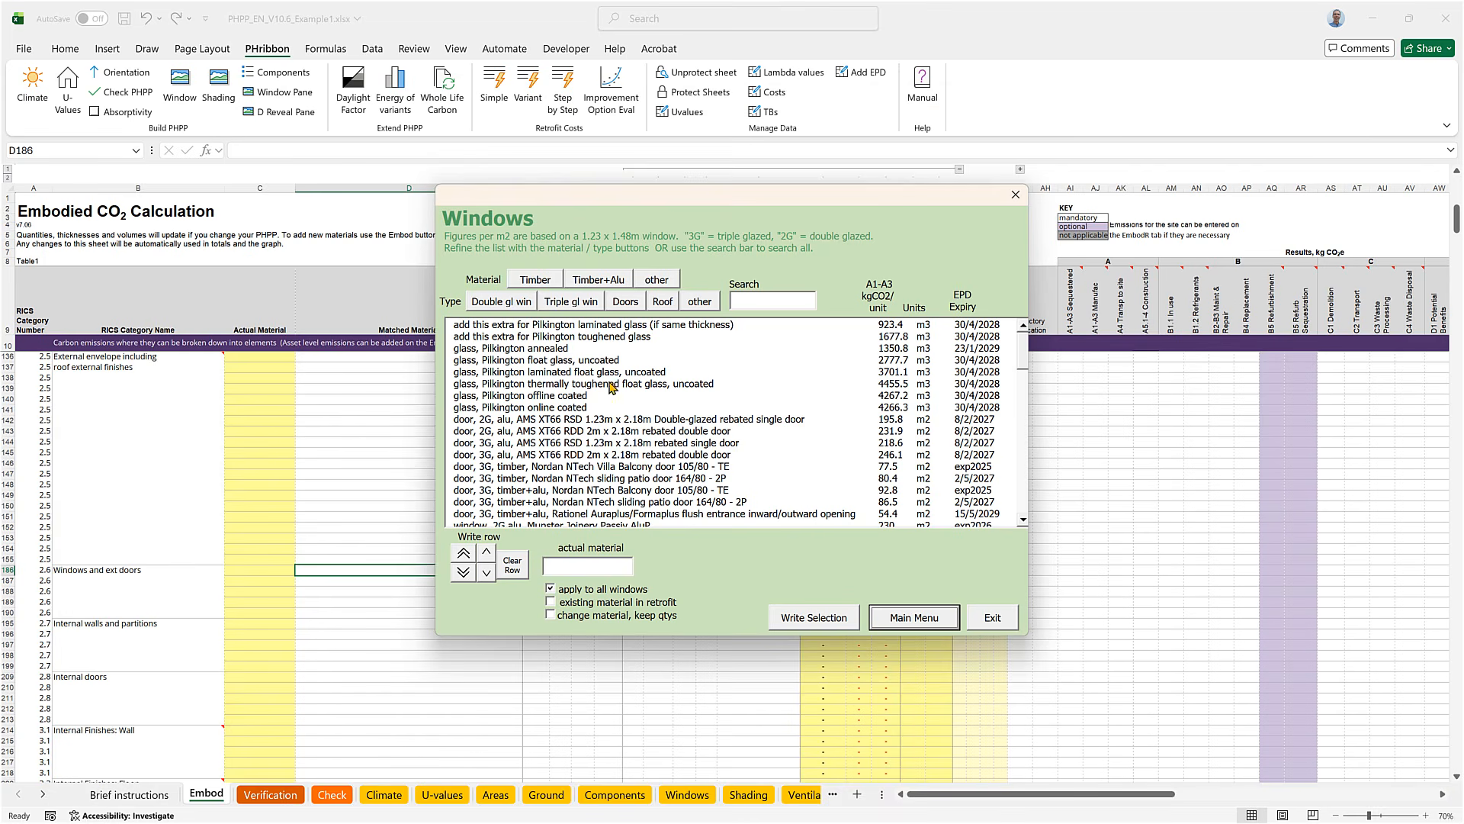
Step: Narrow the embodied carbon window list to Timber+Alu triple-glazed windows
left_click(599, 284)
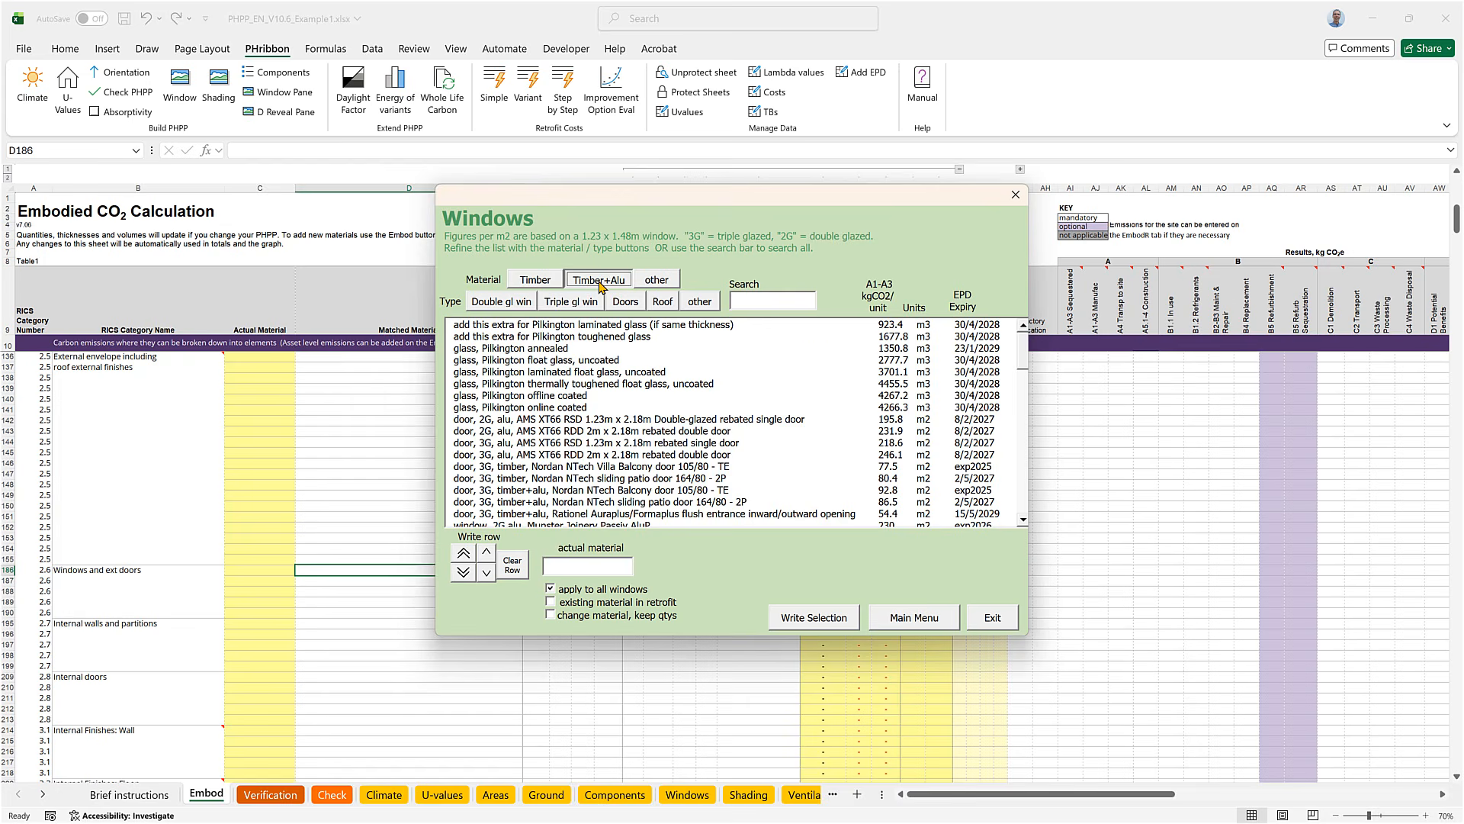
left_click(592, 303)
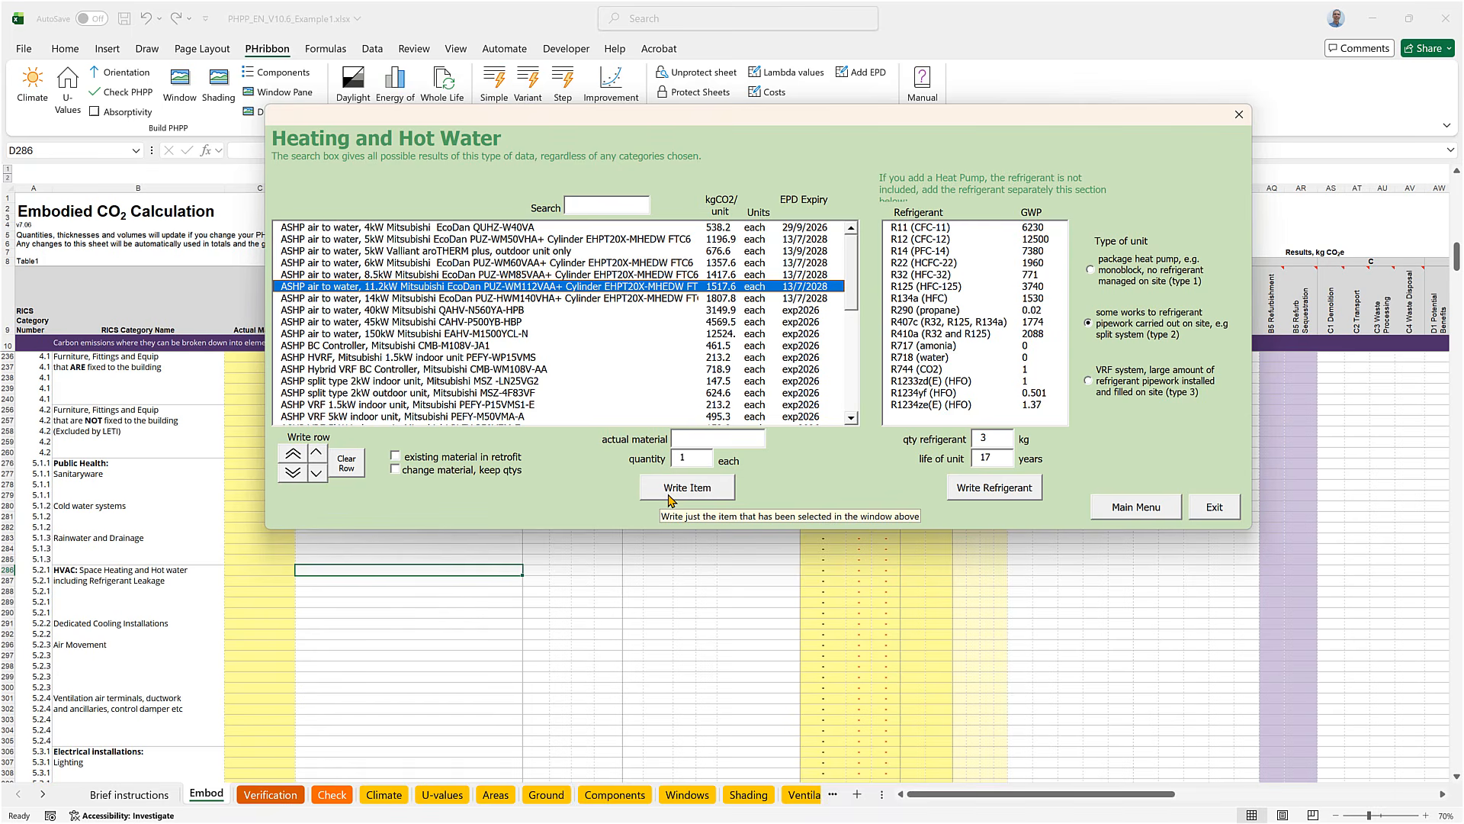
Step: Write one 11.2kW Mitsubishi EcoDan air-to-water heat pump to the Embod sheet and start adding an EPD to the Materials sheet
left_click(669, 497)
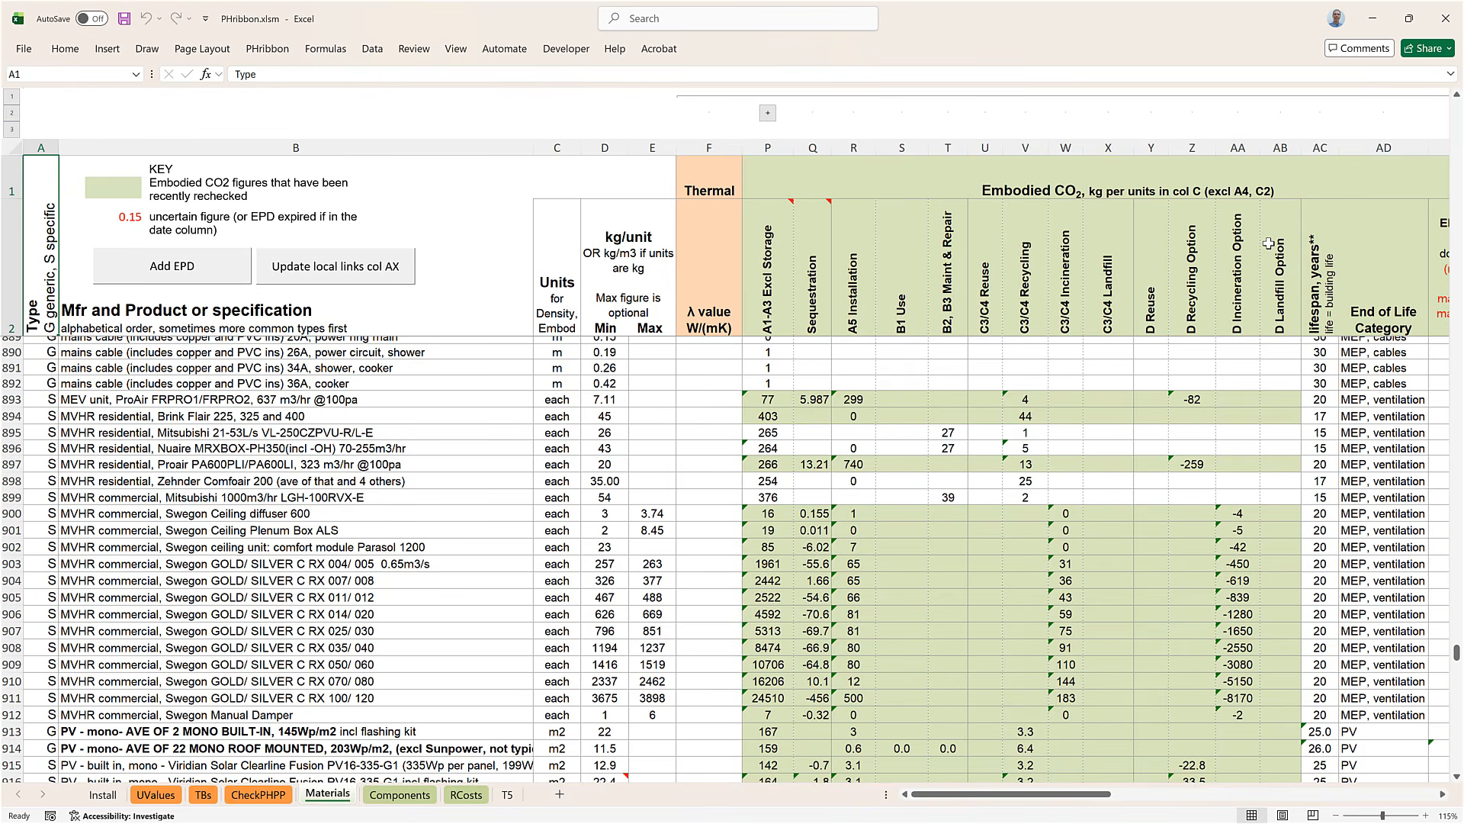
left_click(207, 264)
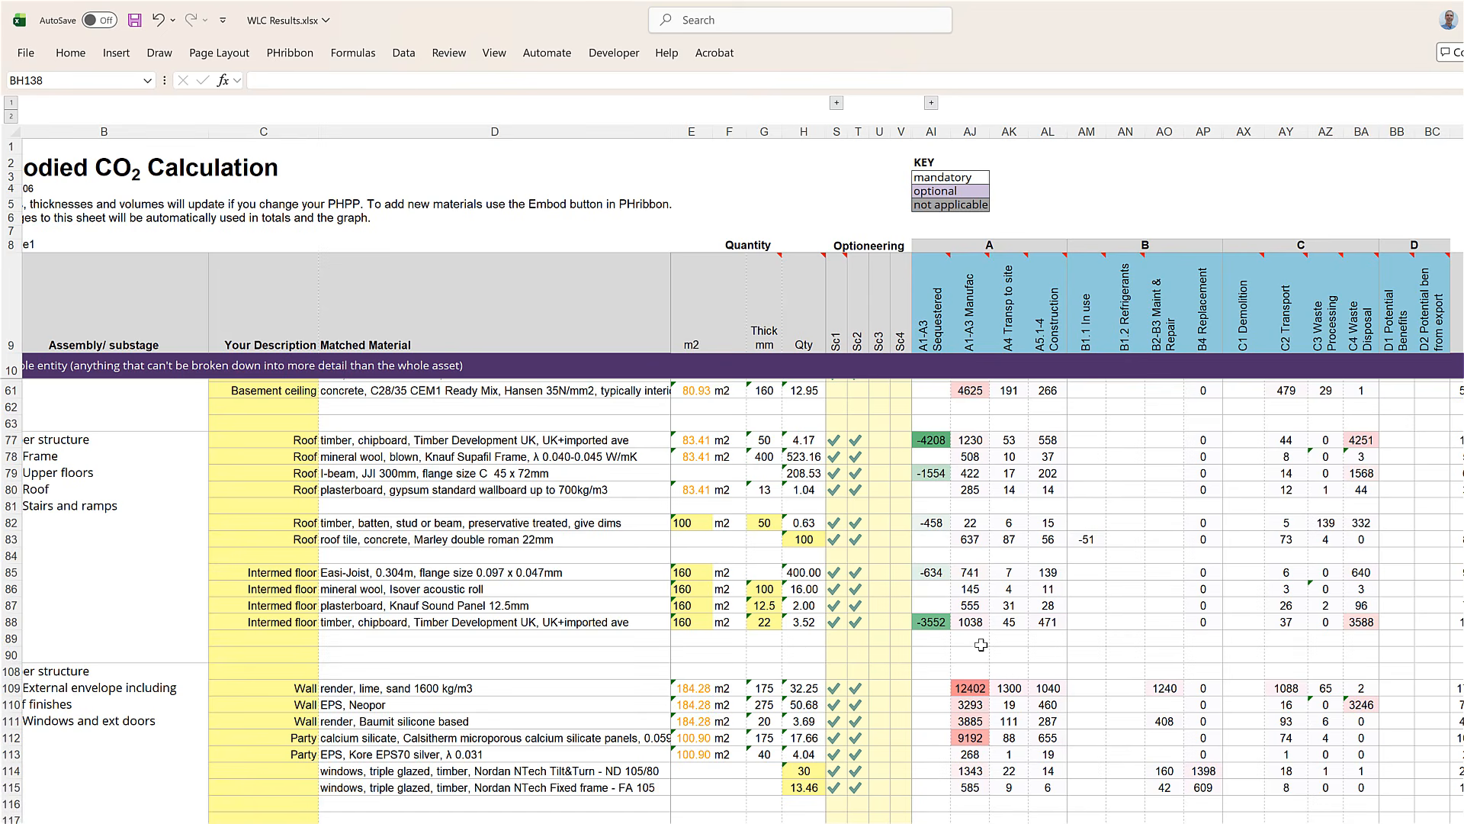
Step: Examine the wall render's A1-A3 manufacture figure and the whole life carbon results, including the graphs, benchmark tables and LETI rating chart
left_click(974, 688)
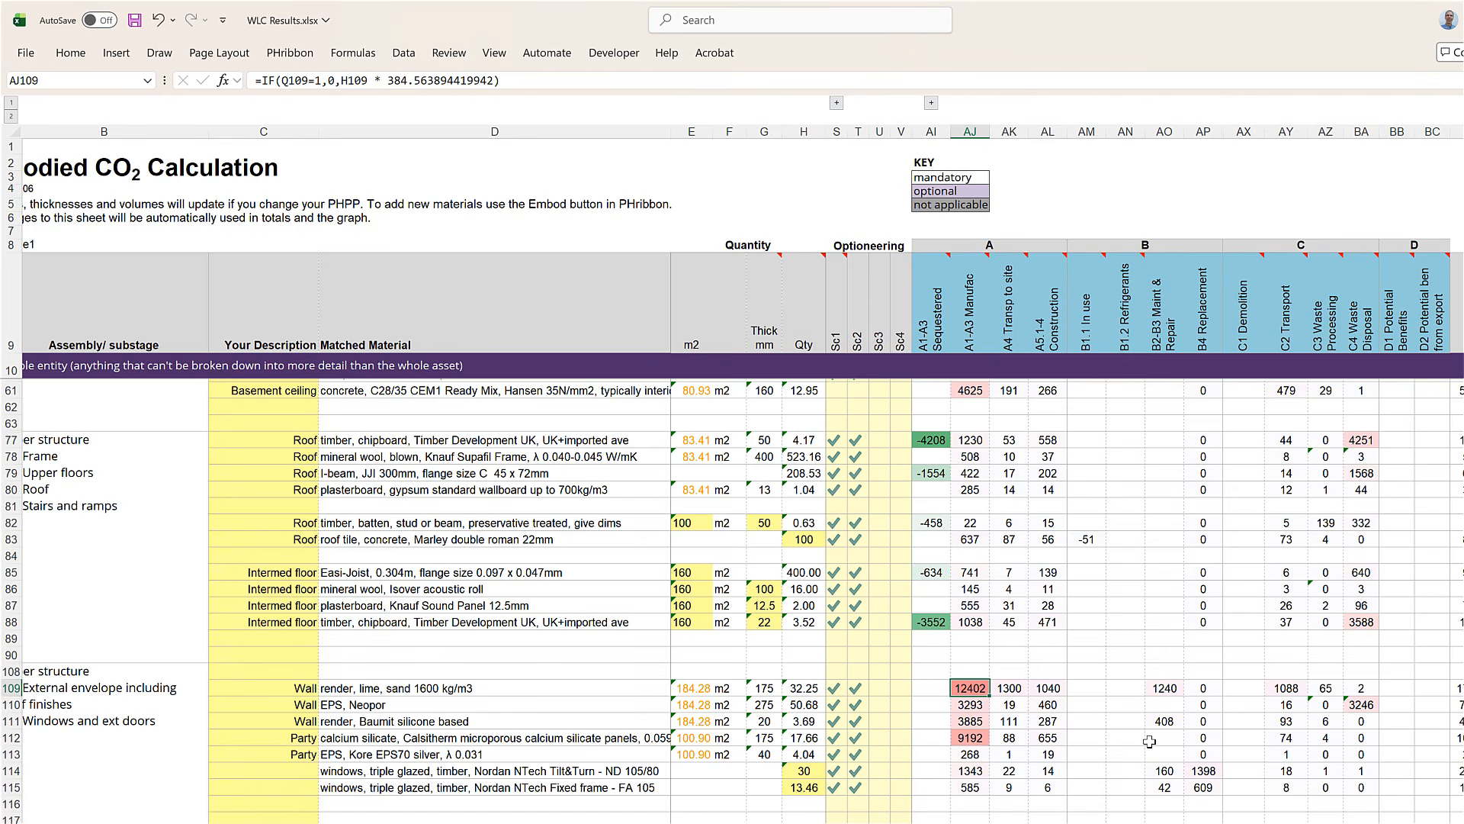
left_click(931, 103)
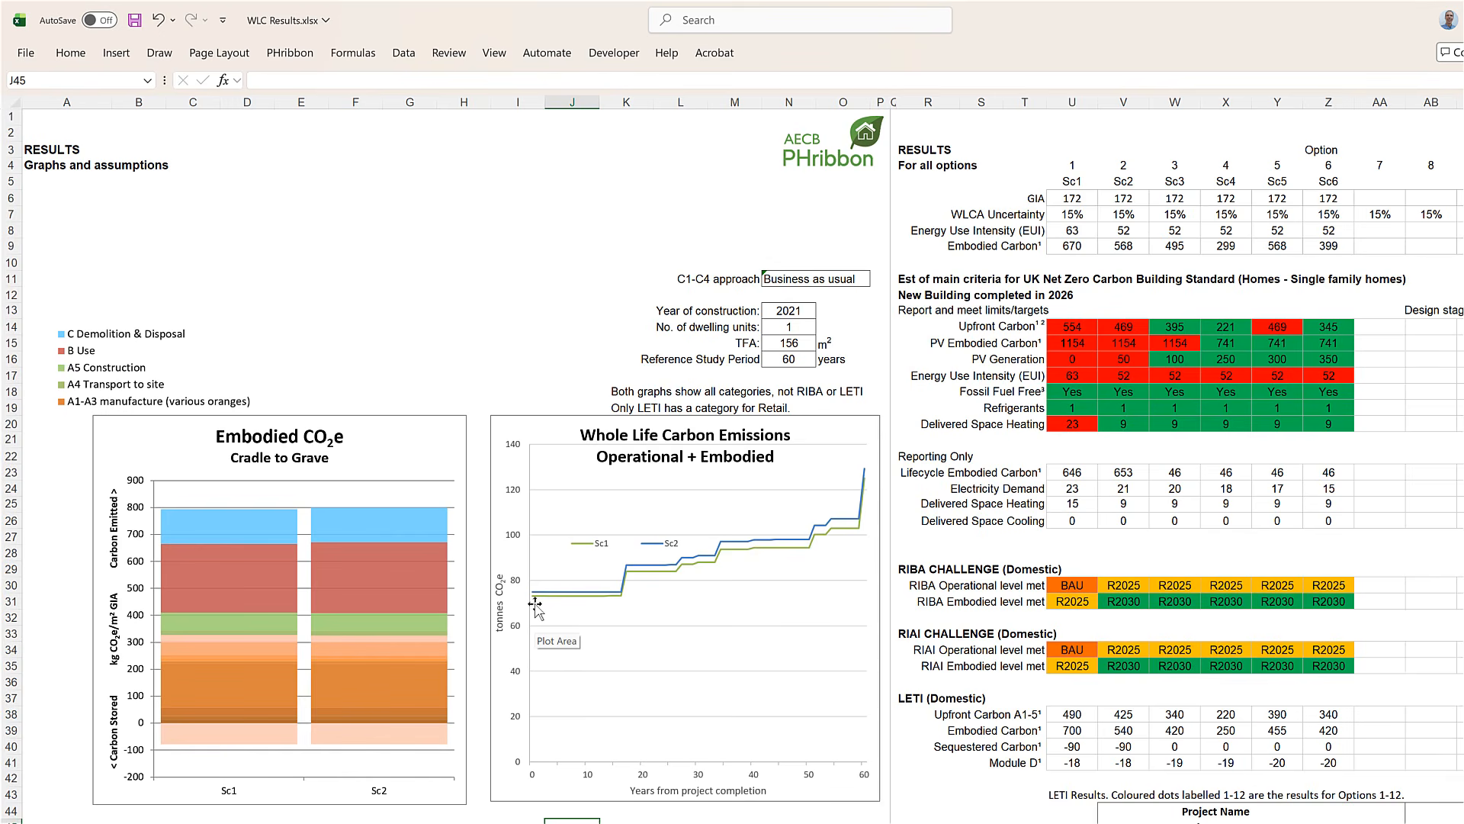
mouse_move(537, 606)
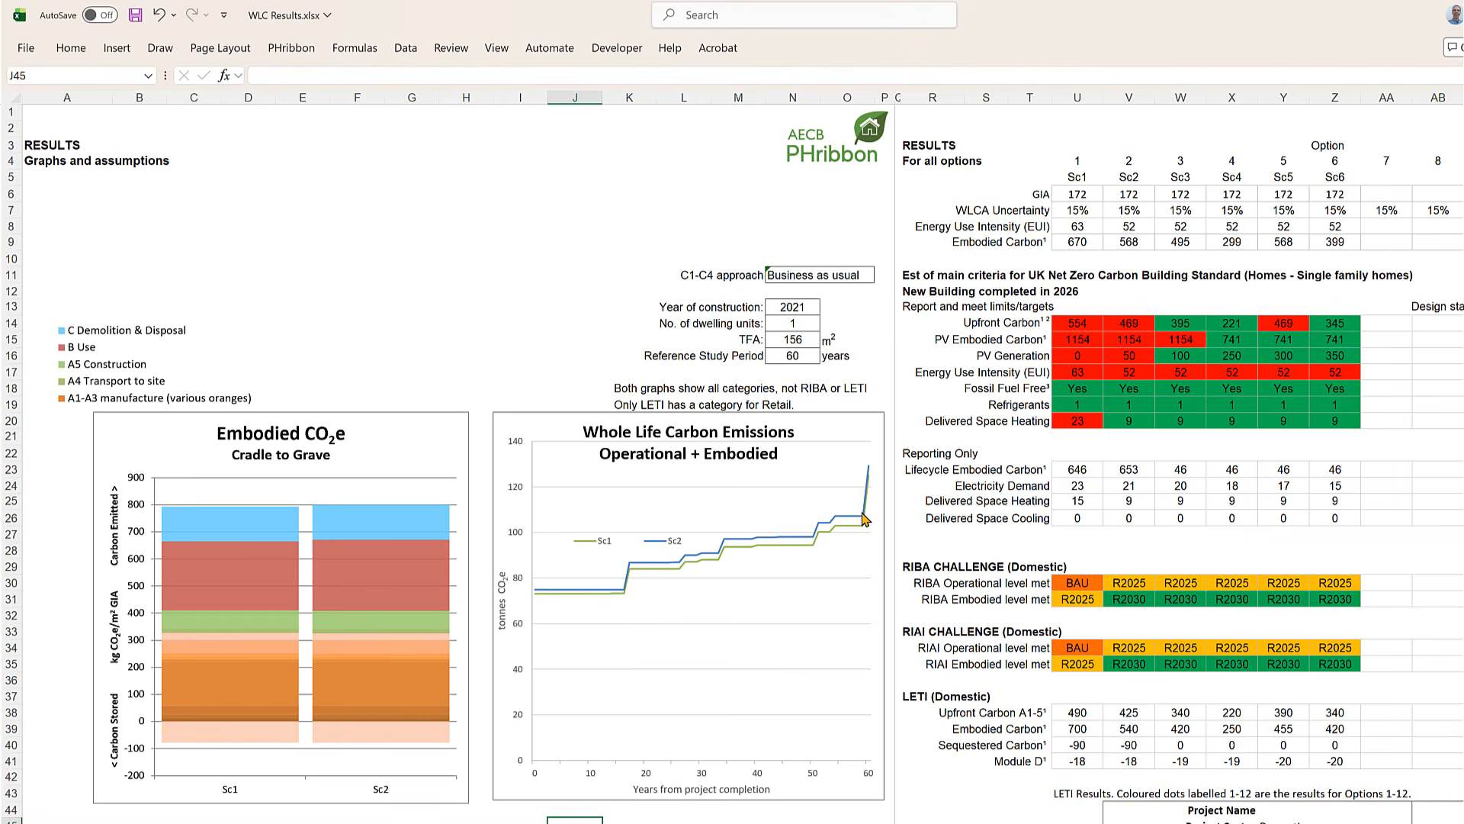
scroll(723, 528, "down", 1)
scroll(723, 528, "right", 2)
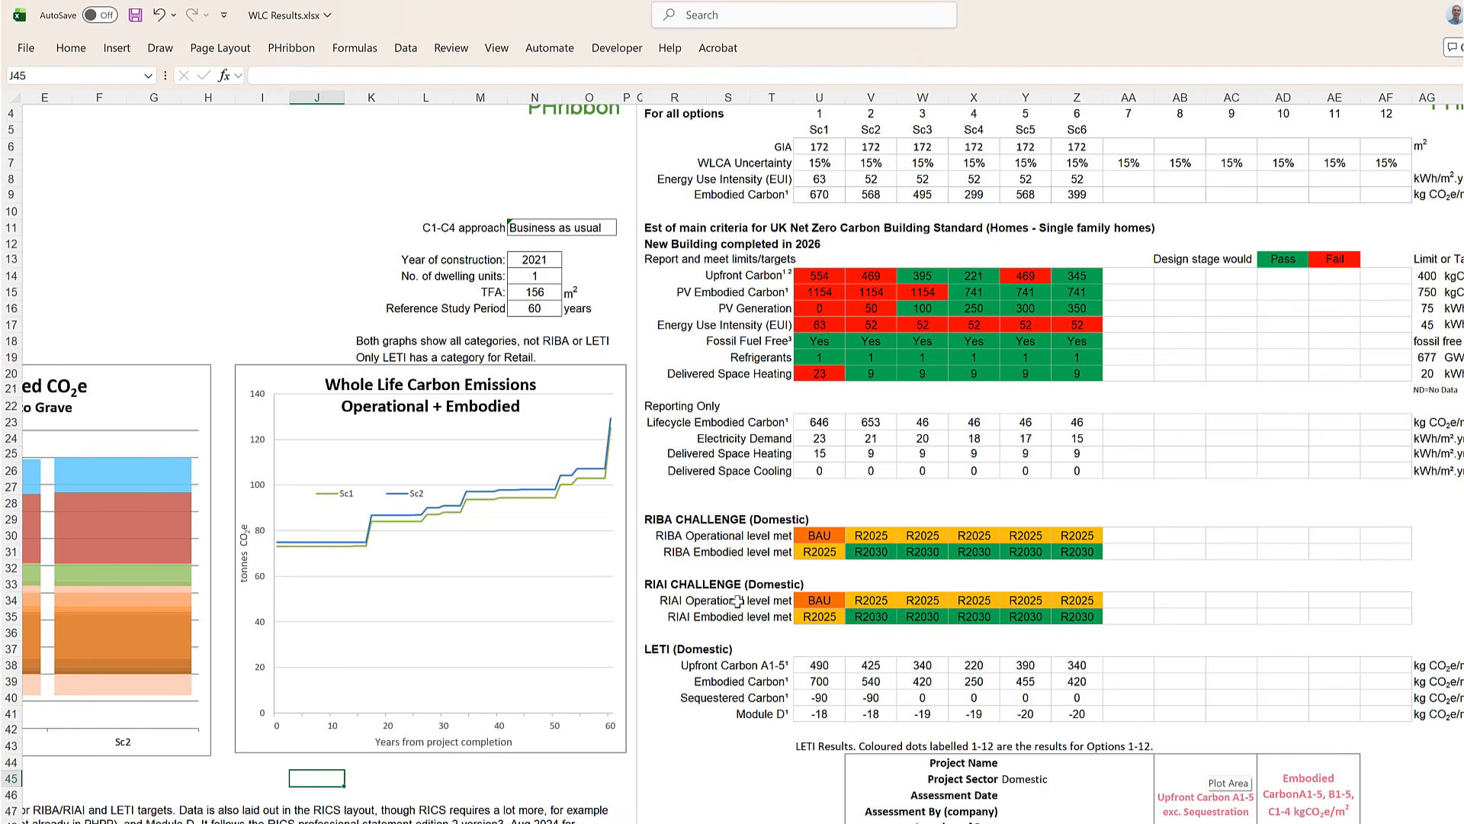
scroll(738, 601, "down", 6)
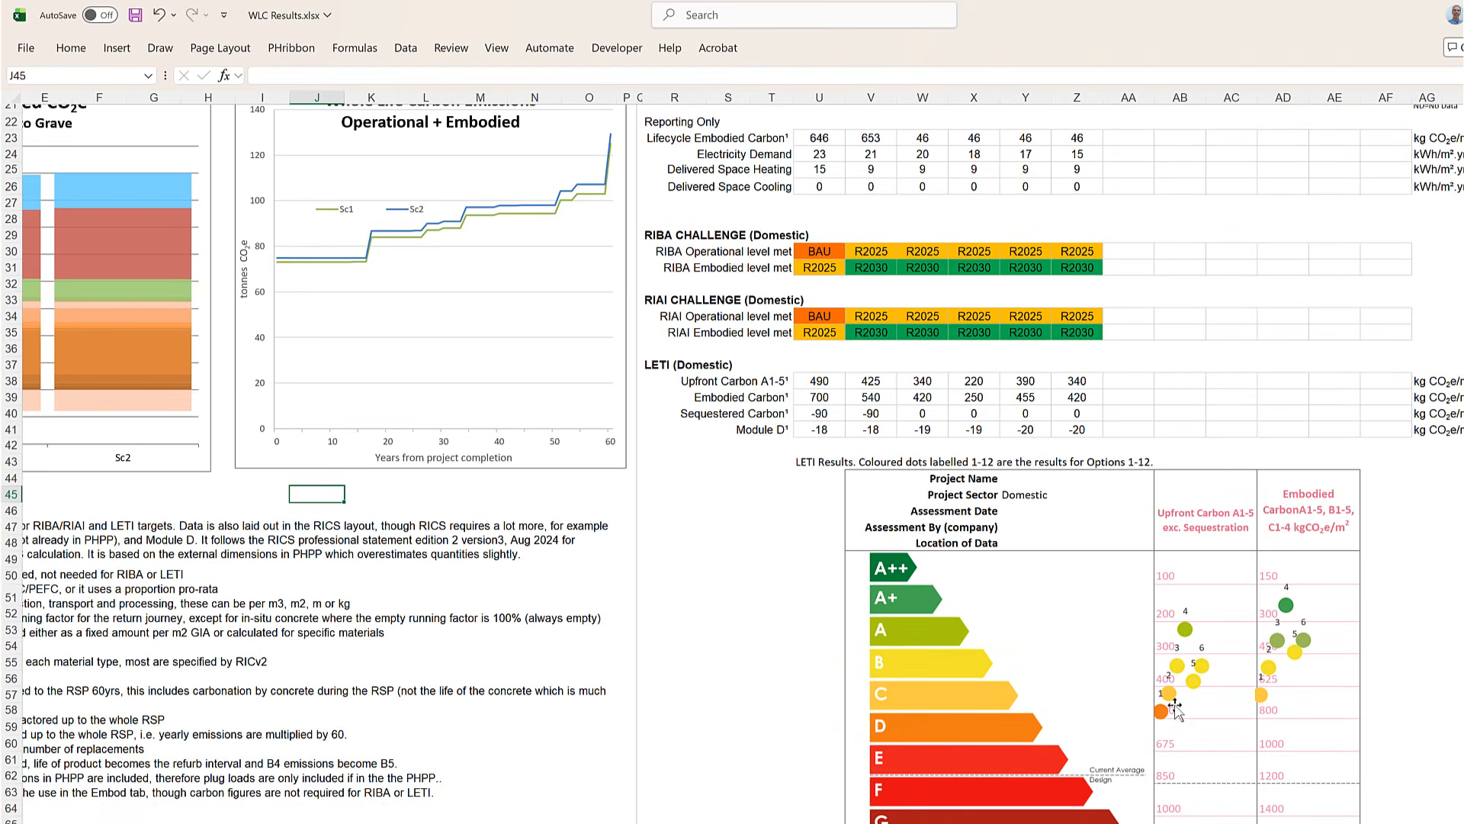
scroll(1187, 633, "up", 7)
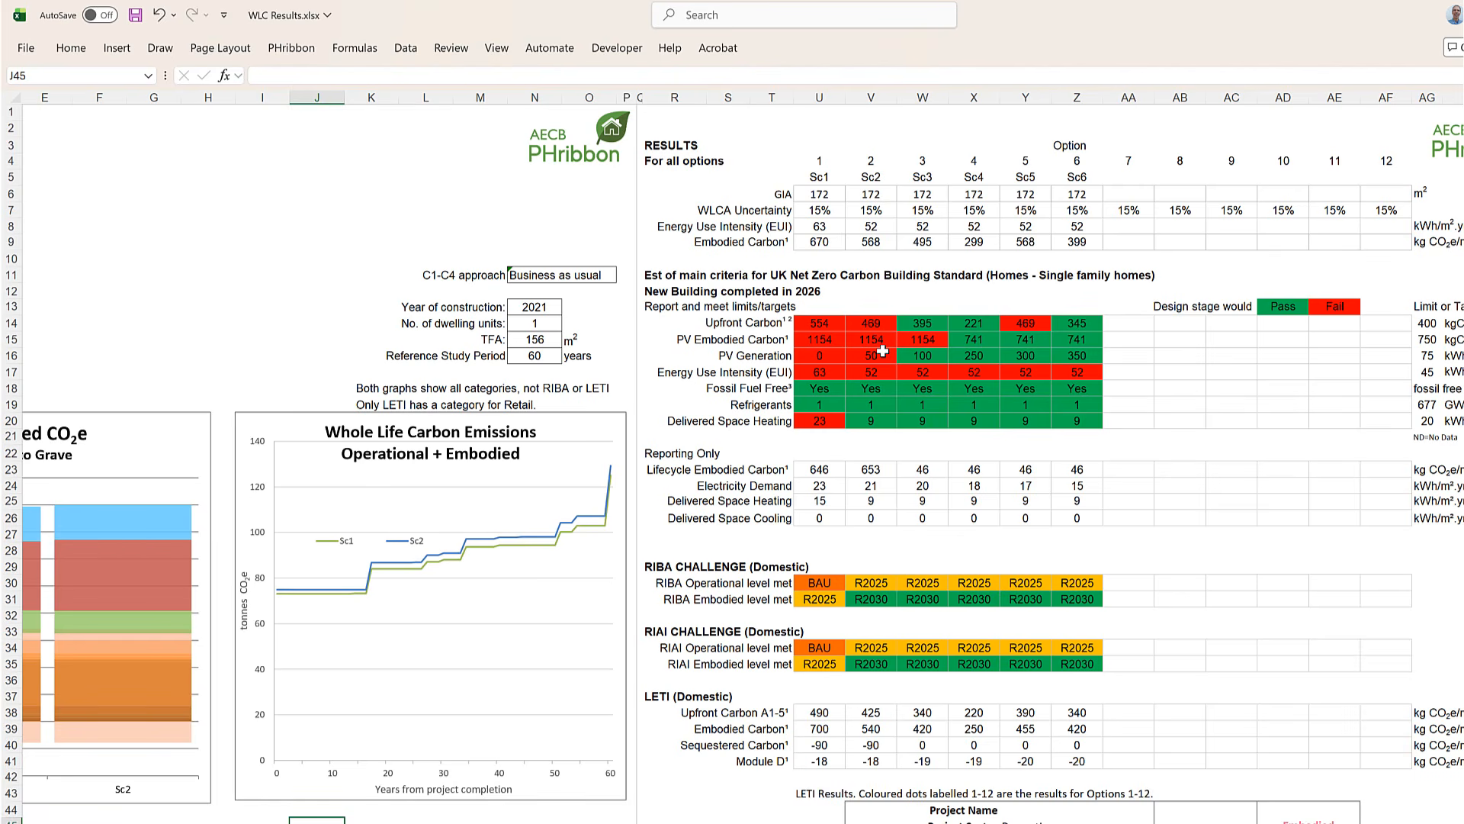